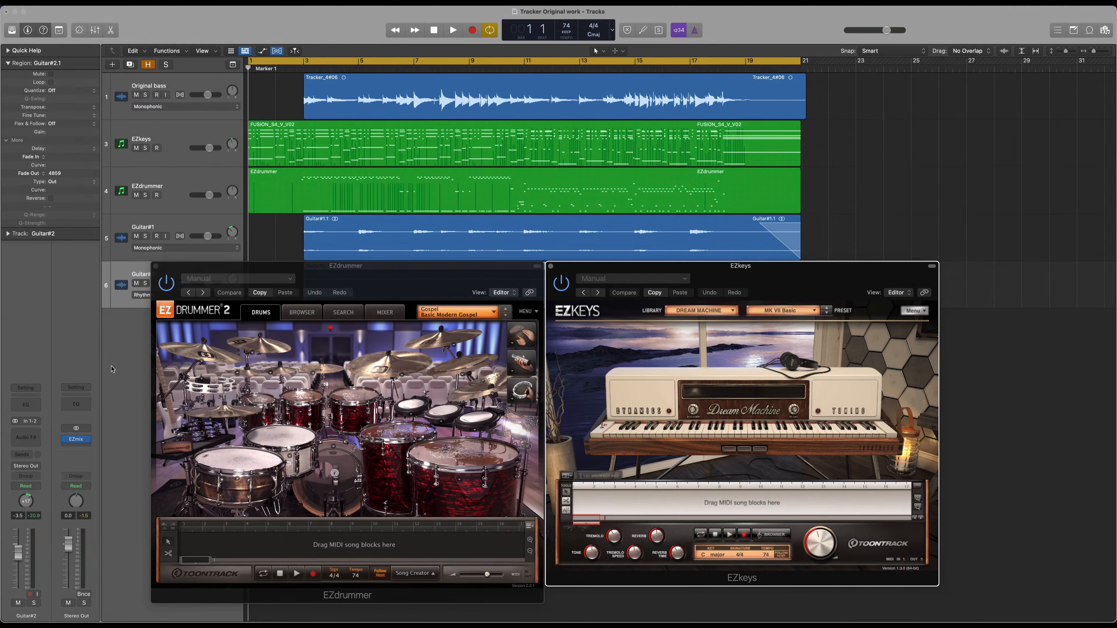
Play the arrangement and briefly solo the Original bass track to hear it alone.
key("space")
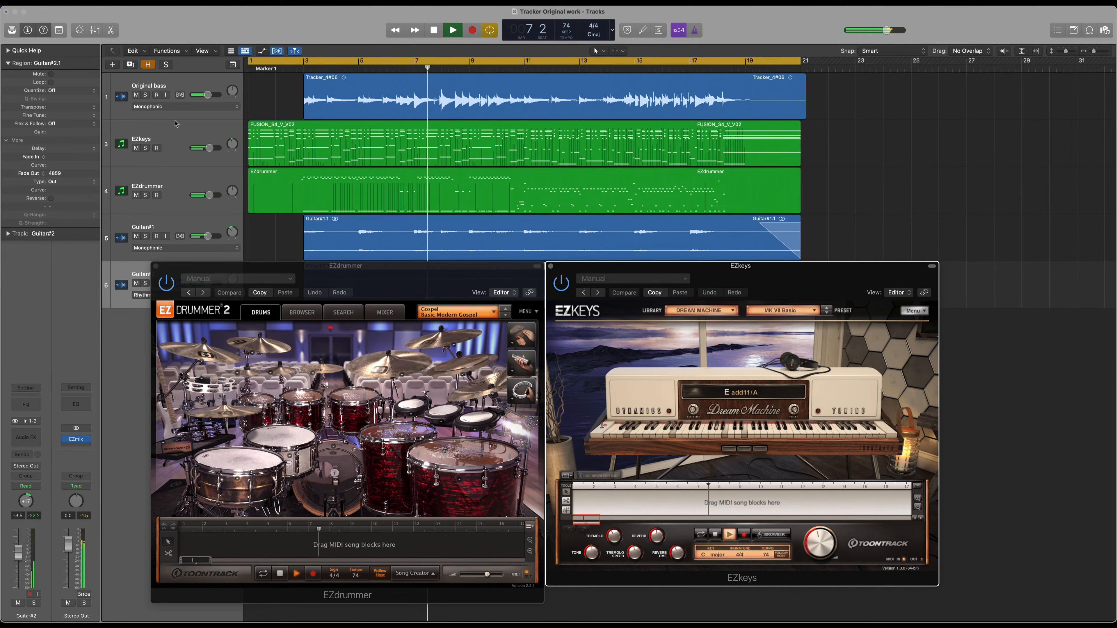
left_click(147, 95)
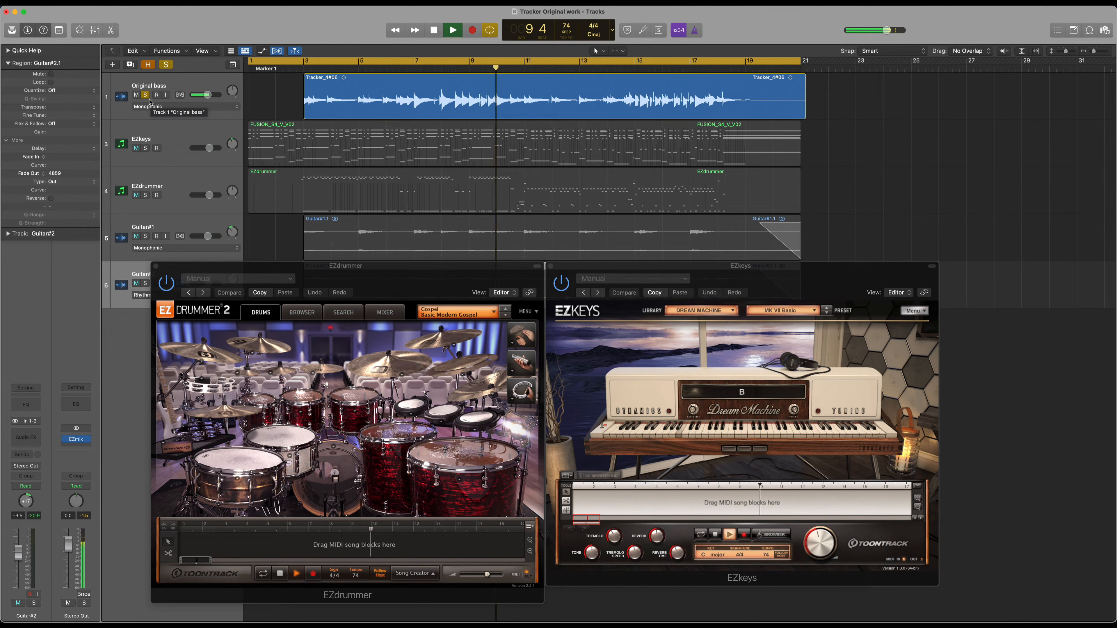
left_click(146, 95)
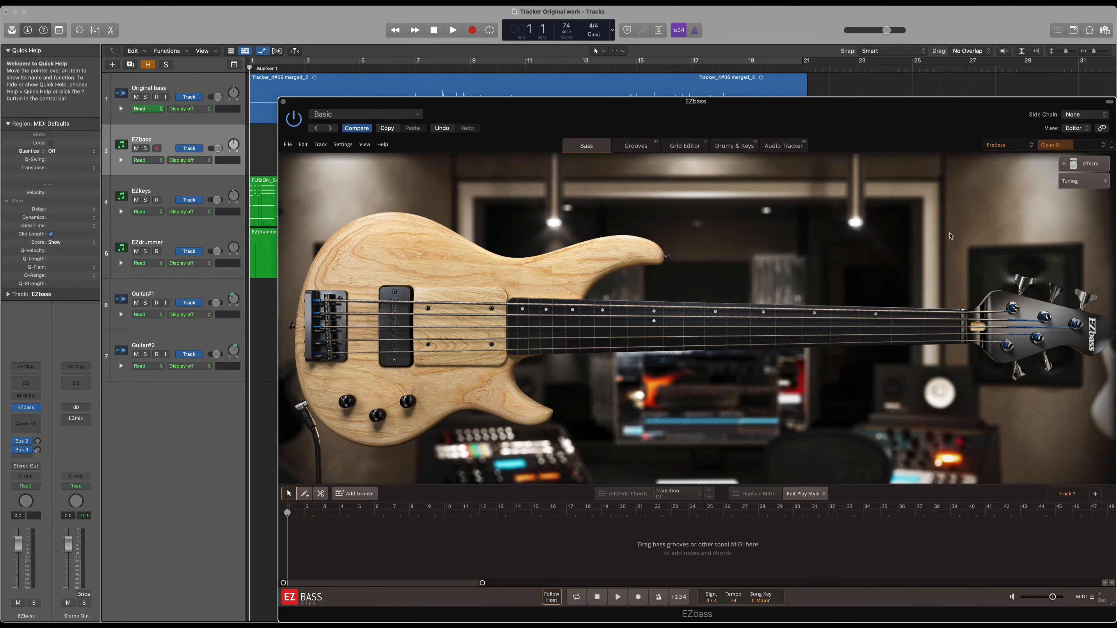
Open the Bounces file Tracker_4#06 merged_2Original Bass.aif in EZbass's Audio Tracker for conversion to MIDI.
left_click(772, 147)
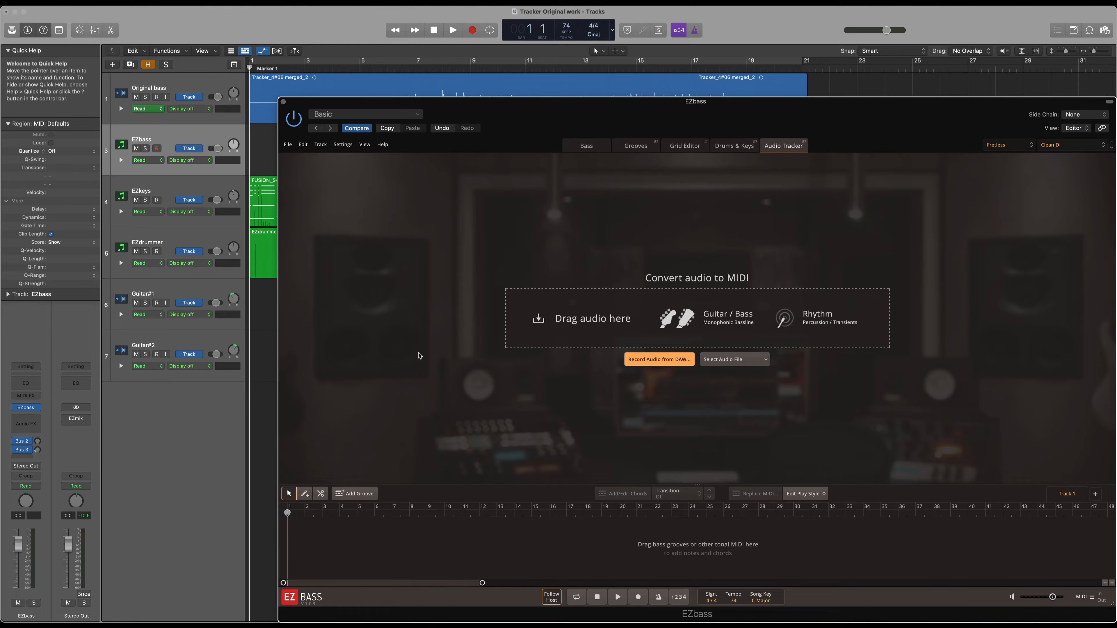
left_click(749, 365)
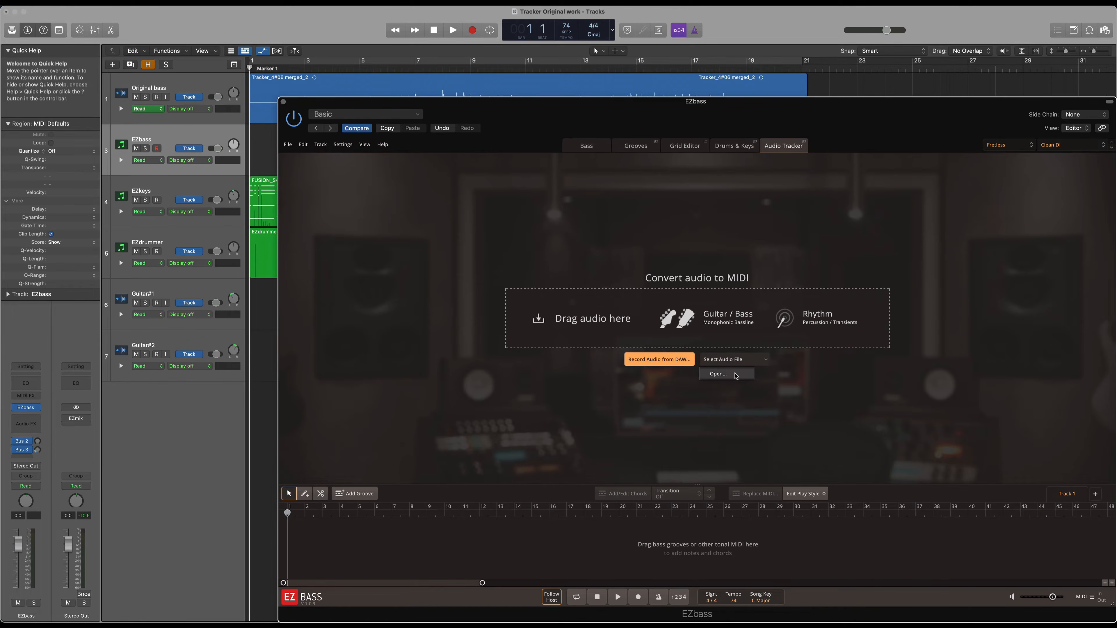
left_click(736, 375)
left_click(418, 128)
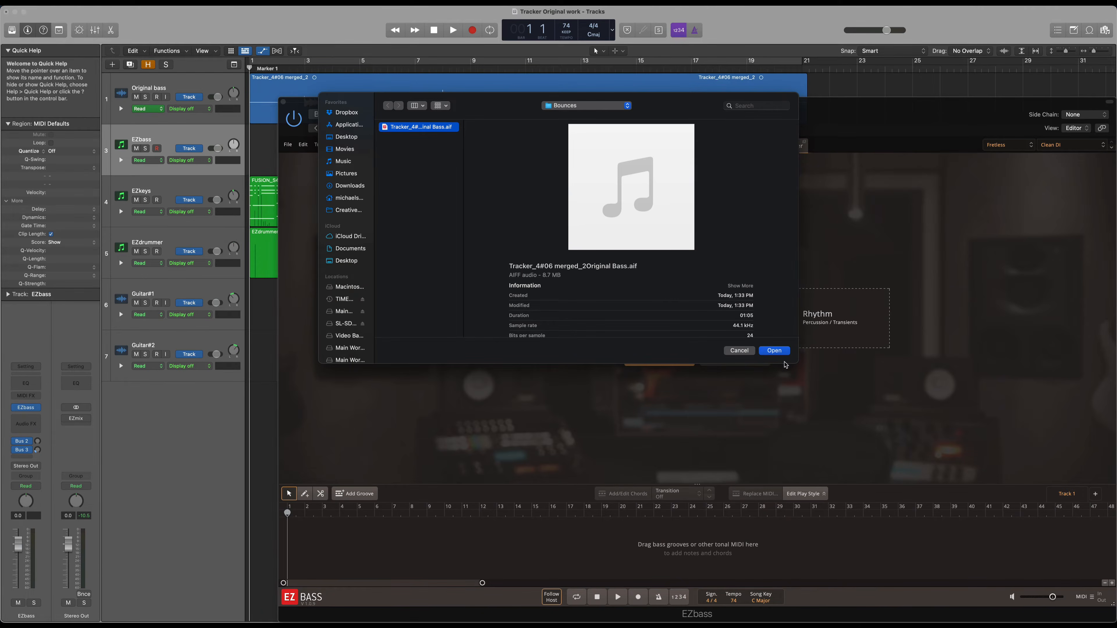
left_click(778, 351)
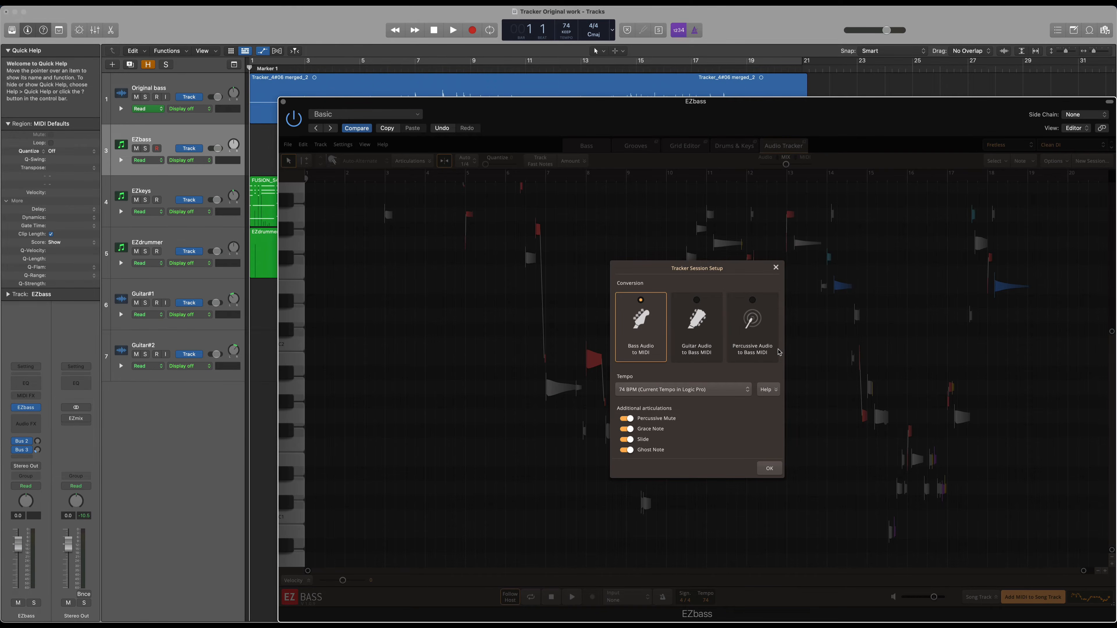
Set up the tracker session as Bass Audio to MIDI at 74 BPM (current Logic Pro tempo) with all additional articulations enabled.
left_click(749, 391)
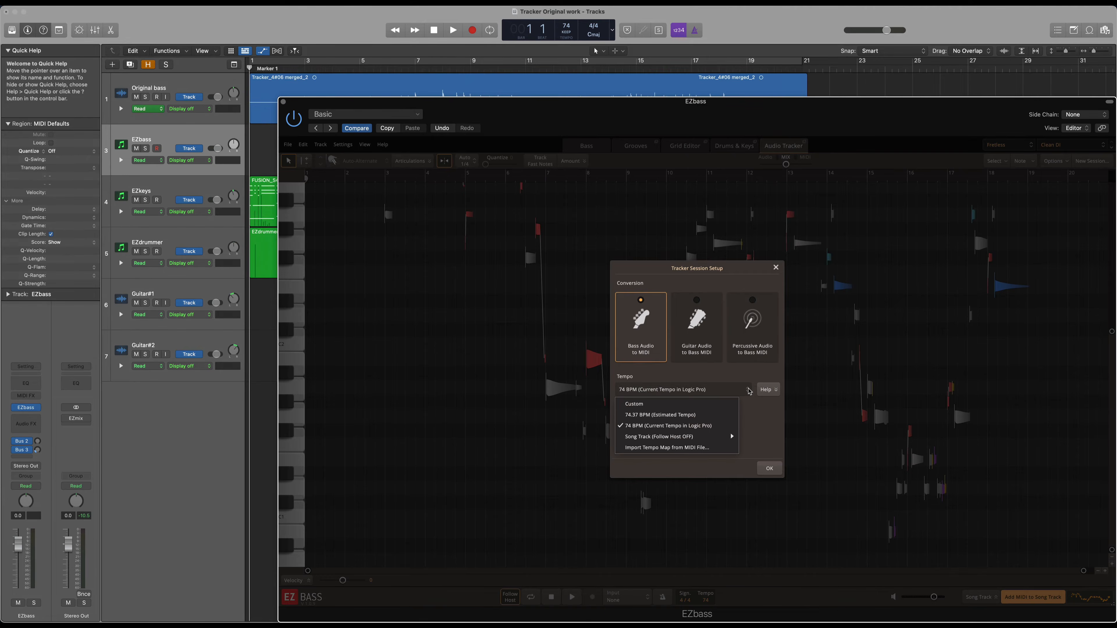
left_click(769, 435)
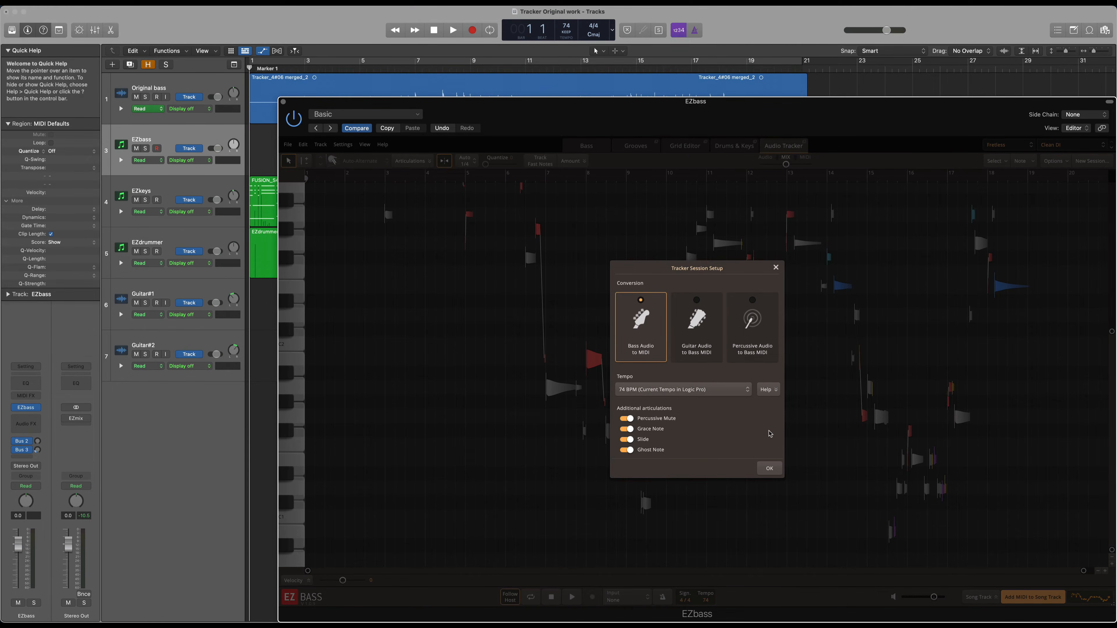
left_click(771, 468)
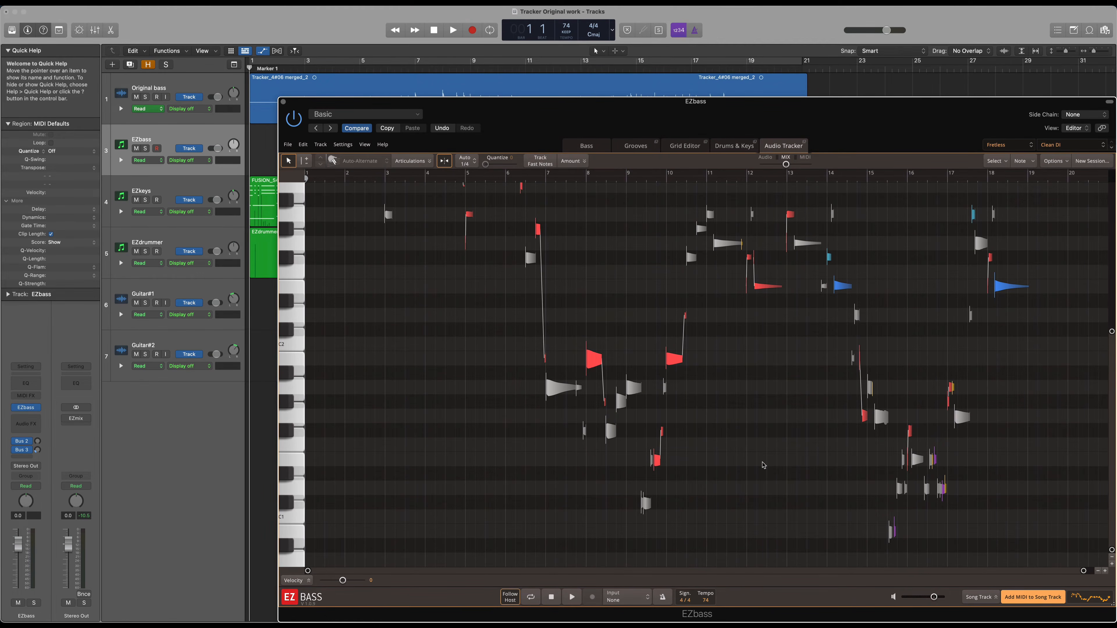
Show the note amount threshold lane, look over the detected notes, and set the tracker's monitoring mix fully to MIDI.
left_click(572, 161)
scroll(524, 269, "right", 2)
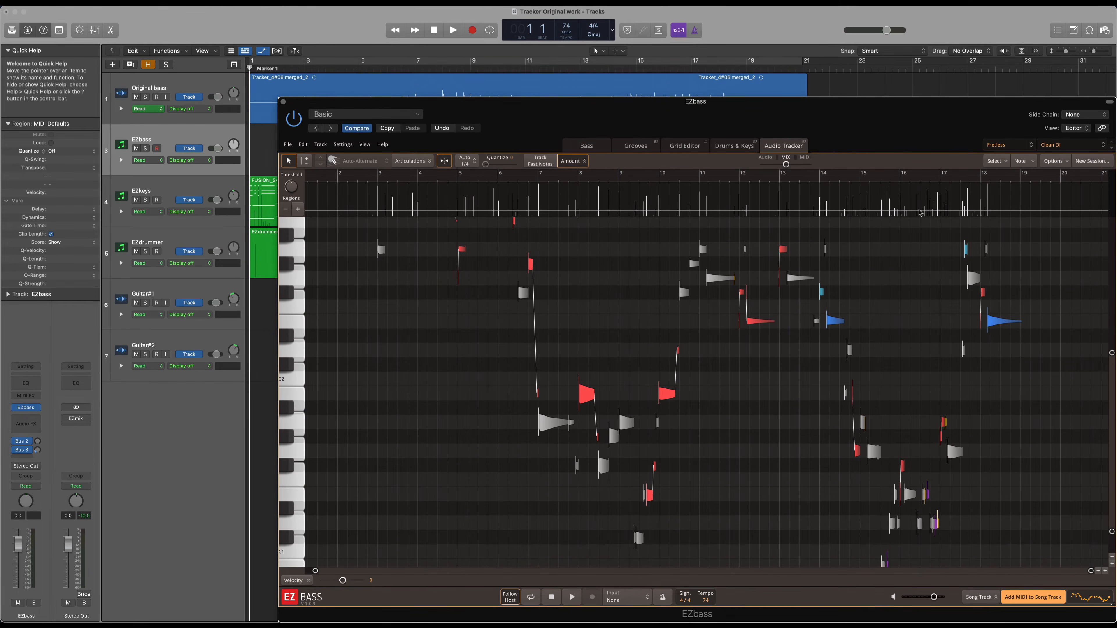
left_click_drag(878, 178, 878, 180)
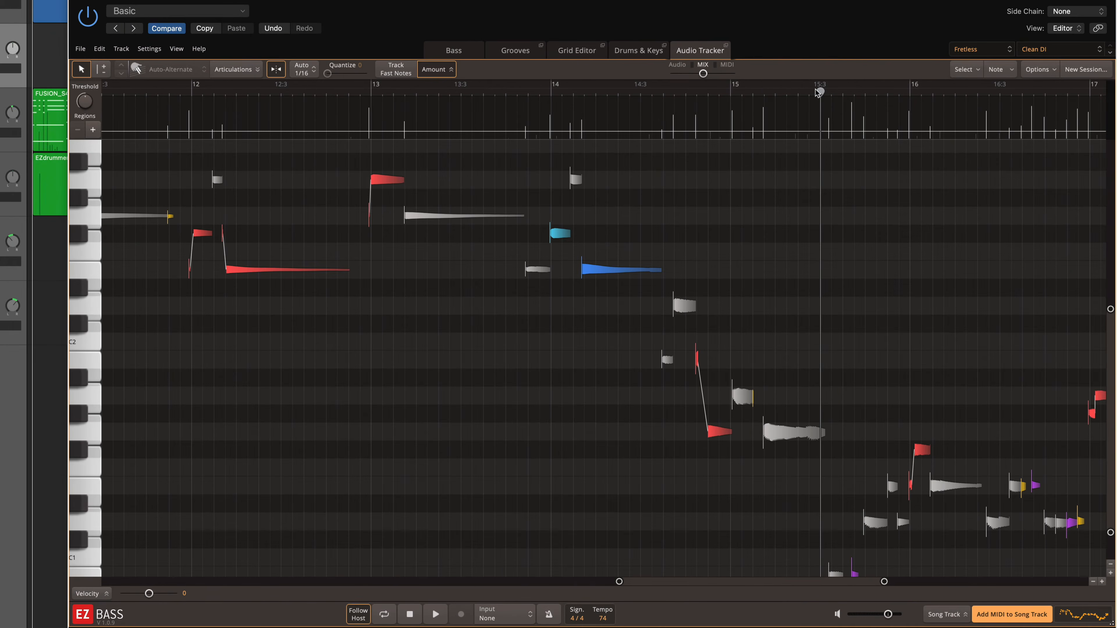
scroll(953, 144, "down", 2)
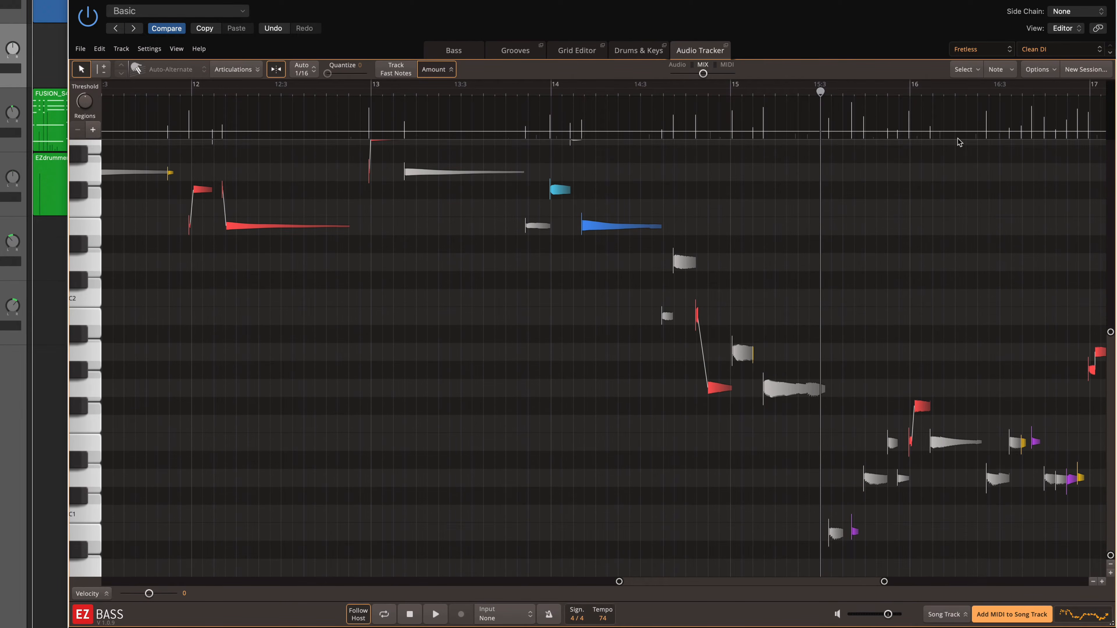
scroll(956, 143, "up", 3)
scroll(921, 189, "down", 2)
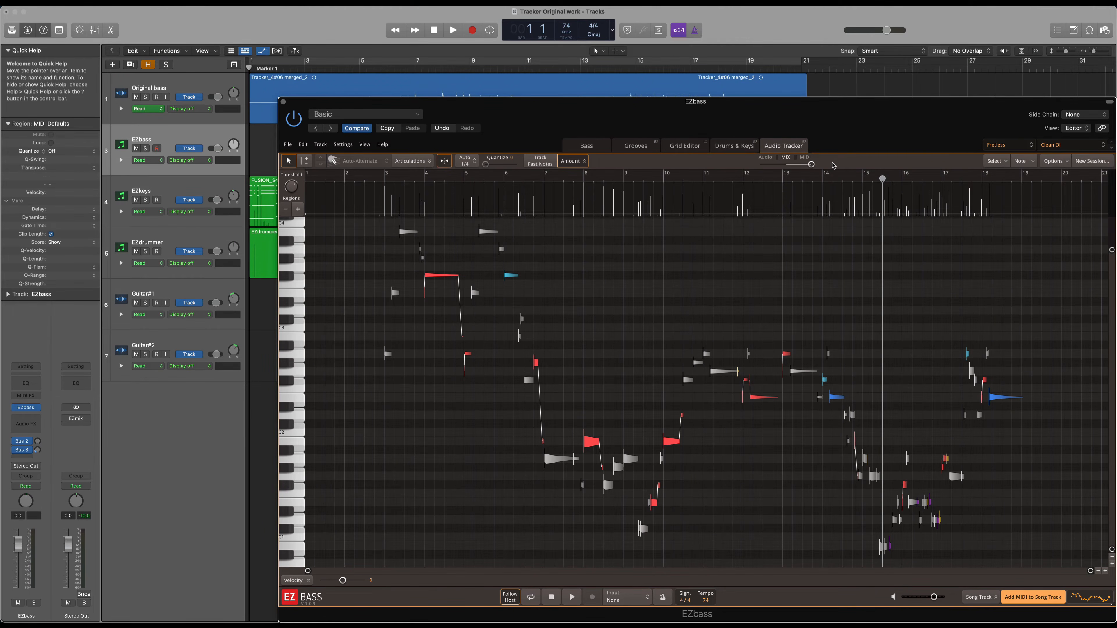
Solo the Original bass and EZbass tracks and play the converted notes from bar 3 to bar 6.
left_click(145, 97)
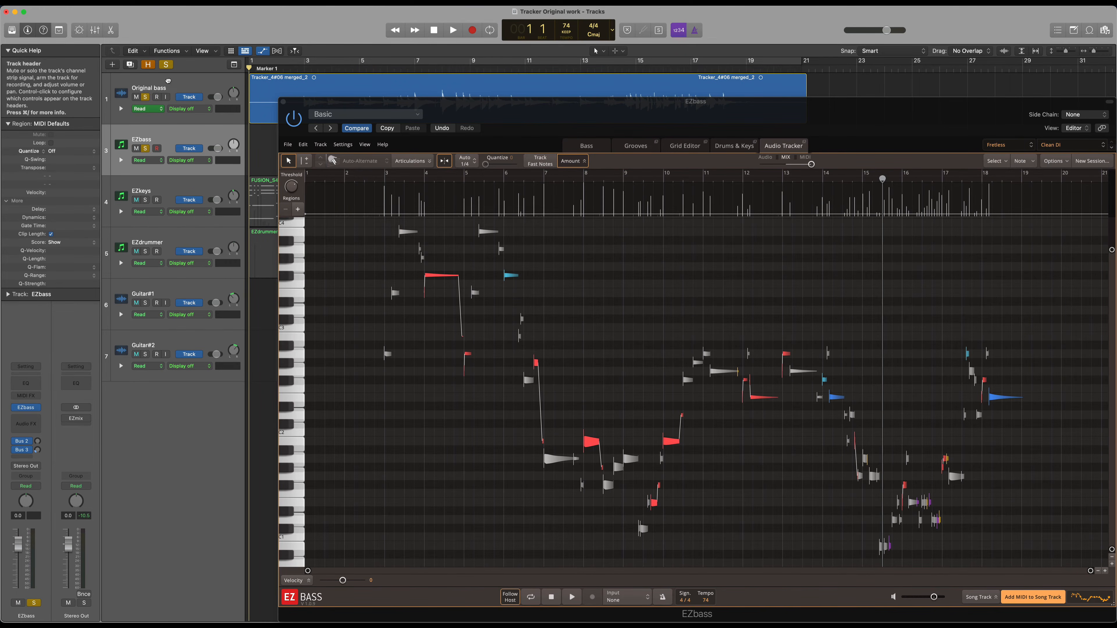
key("Up")
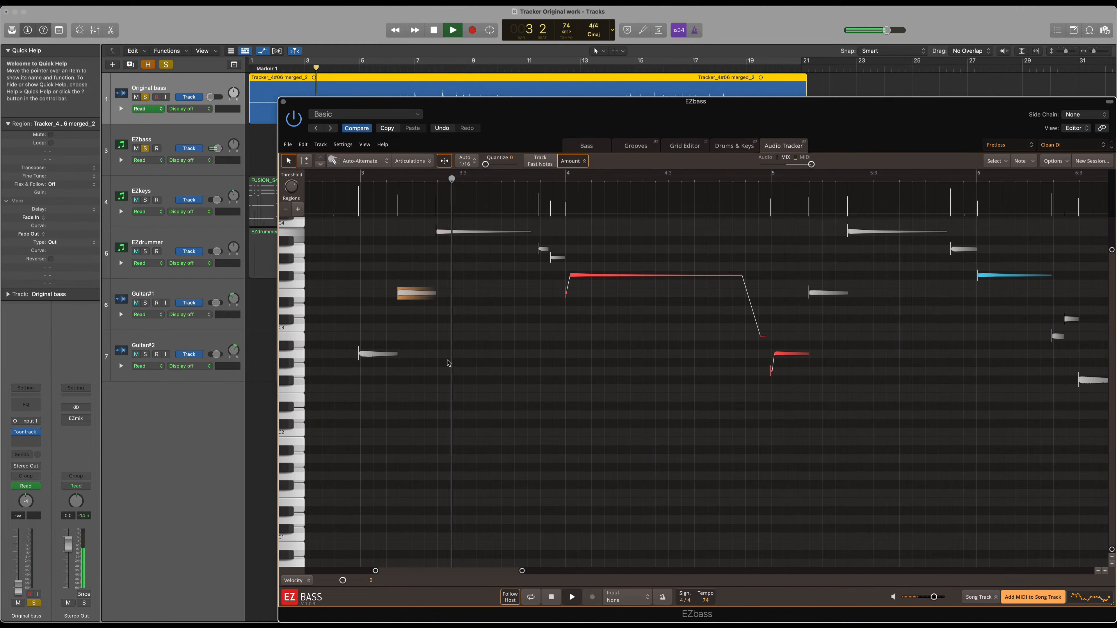
scroll(448, 364, "up", 3)
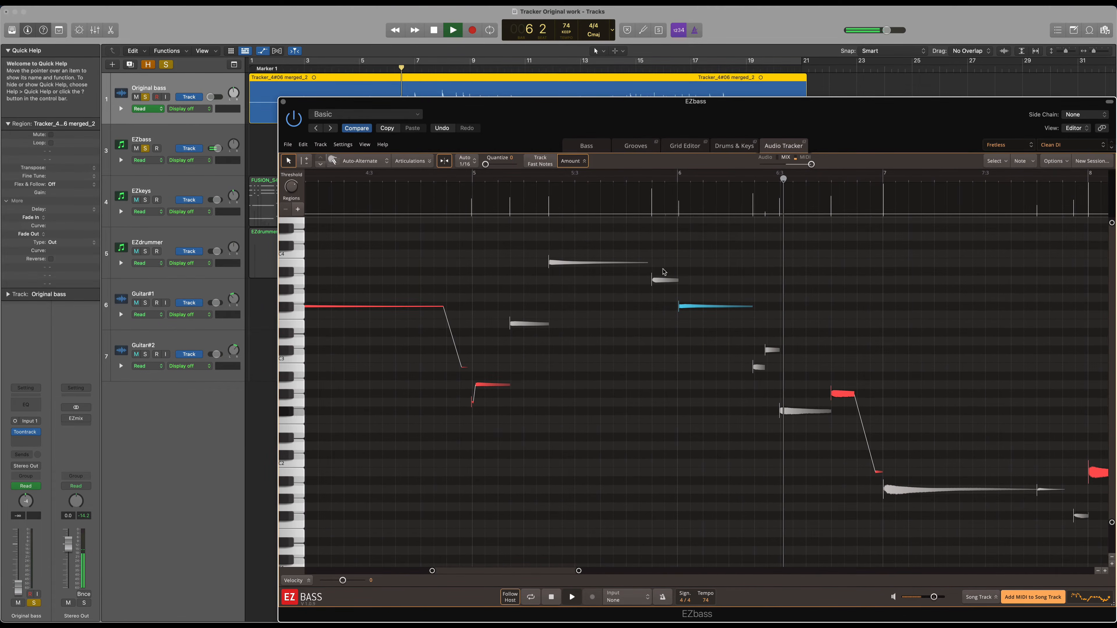
key("space")
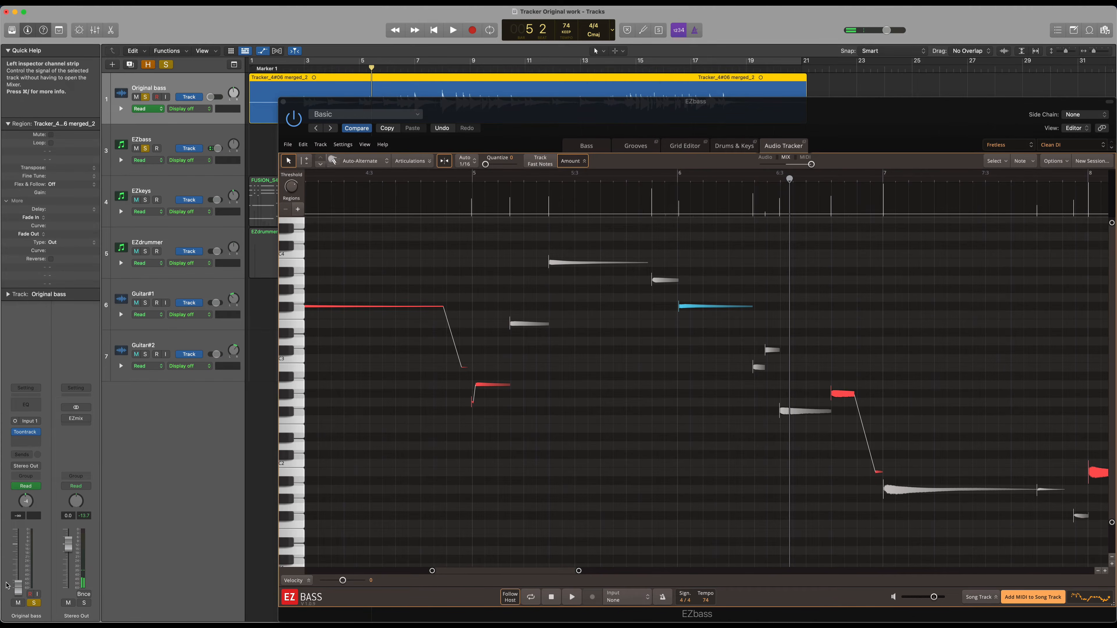
Raise the Original bass track's volume to -0.4 dB and replay bars 5 to 6 with both basses sounding.
left_click_drag(18, 588, 18, 555)
key("space")
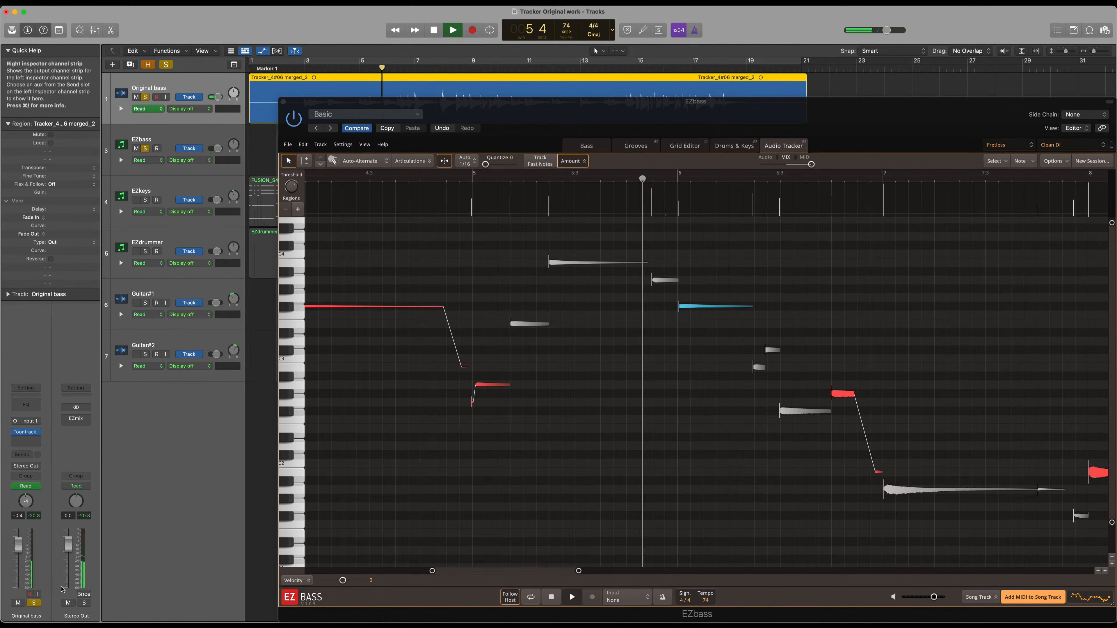
key("space")
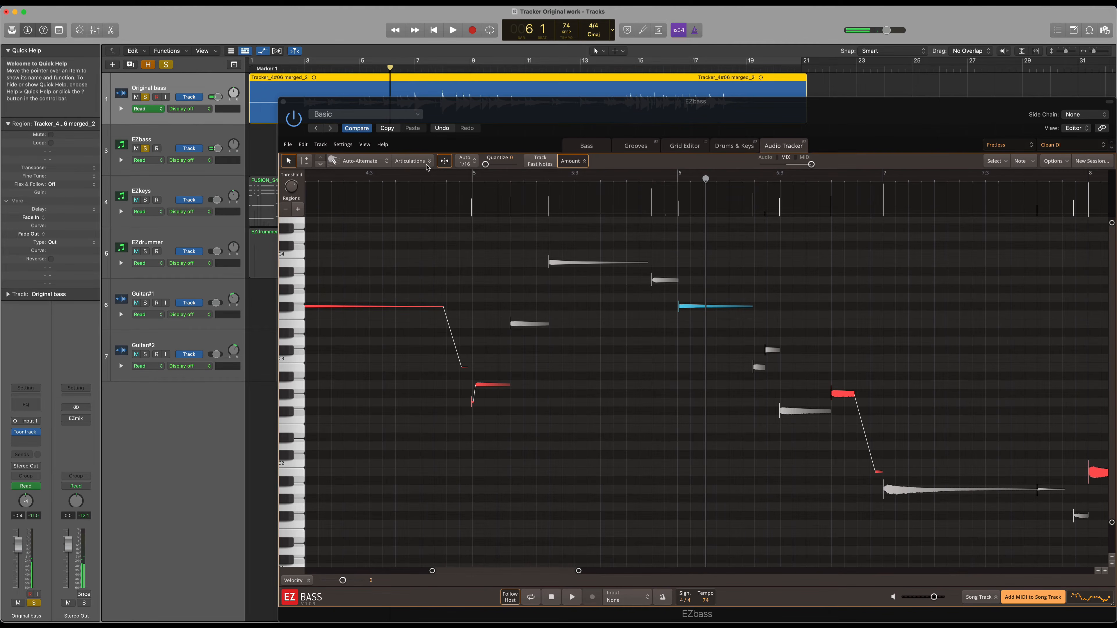
Show the articulation lanes and split the note just before bar 6 in two at its missed second hit.
left_click(424, 161)
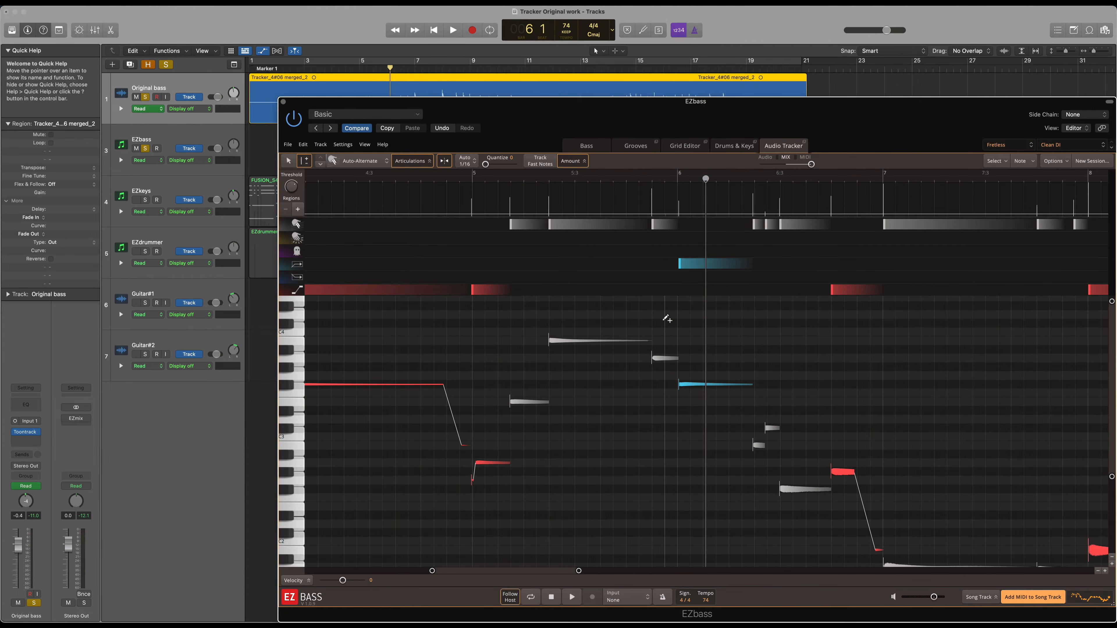
left_click(666, 318)
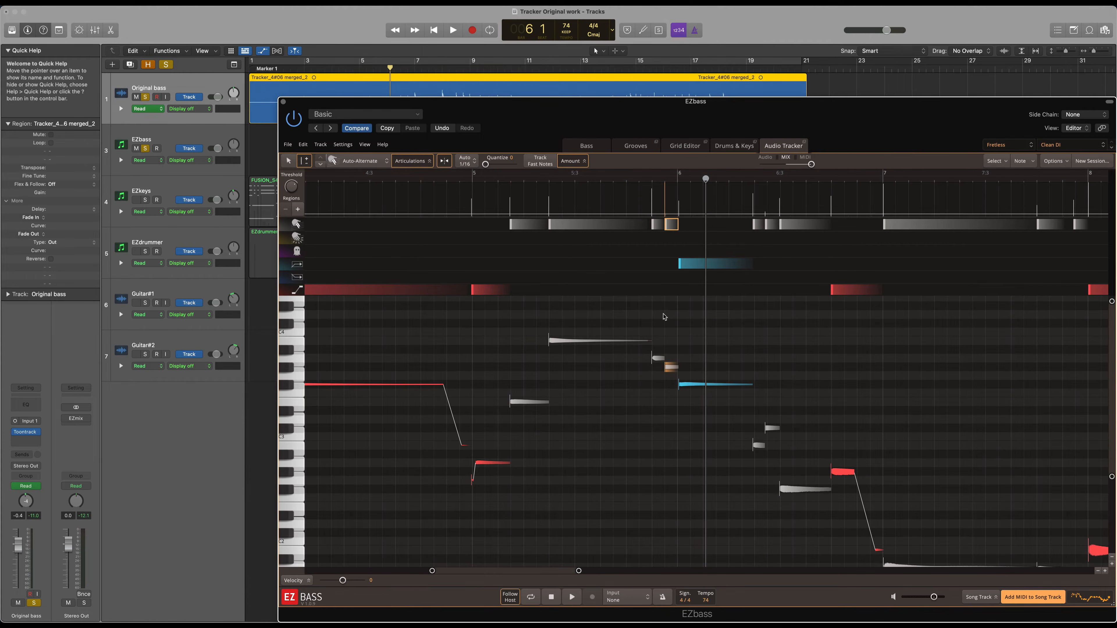
Play on to bar 14 and compare bars 13 to 14 with only the Original bass soloed, at -1.1 dB.
key("space")
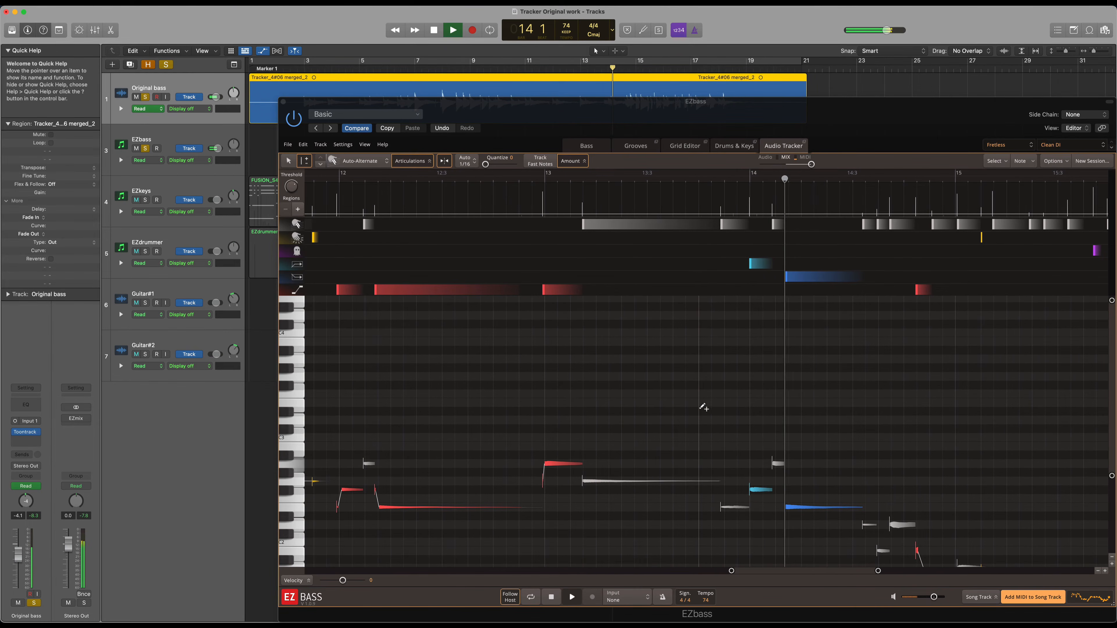
key("space")
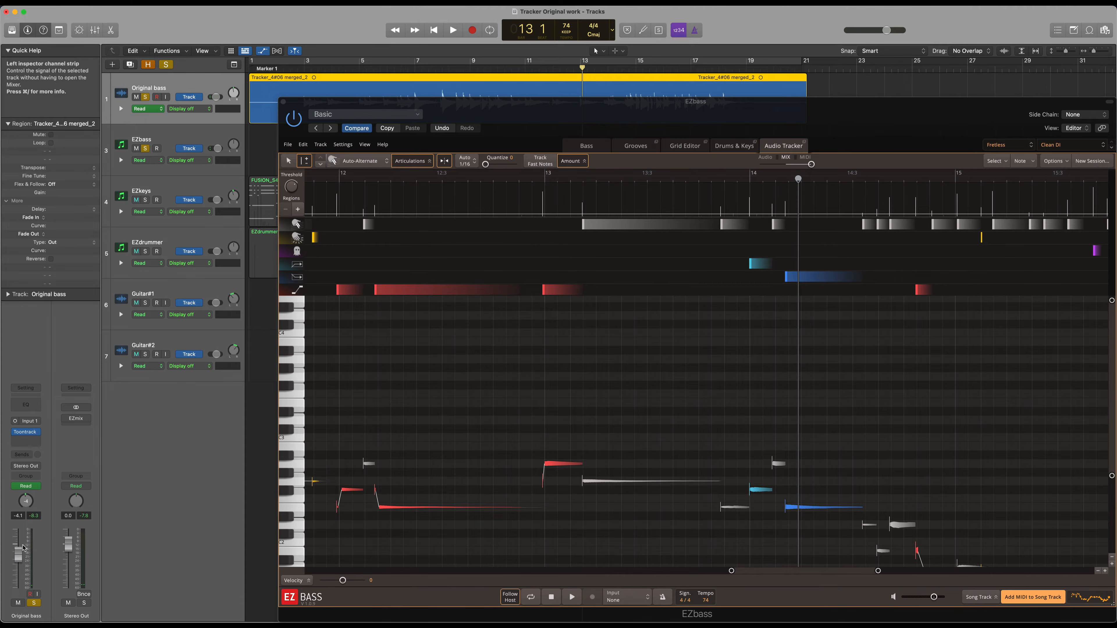
key("ctrl+alt+super+s")
left_click(29, 603)
key("space")
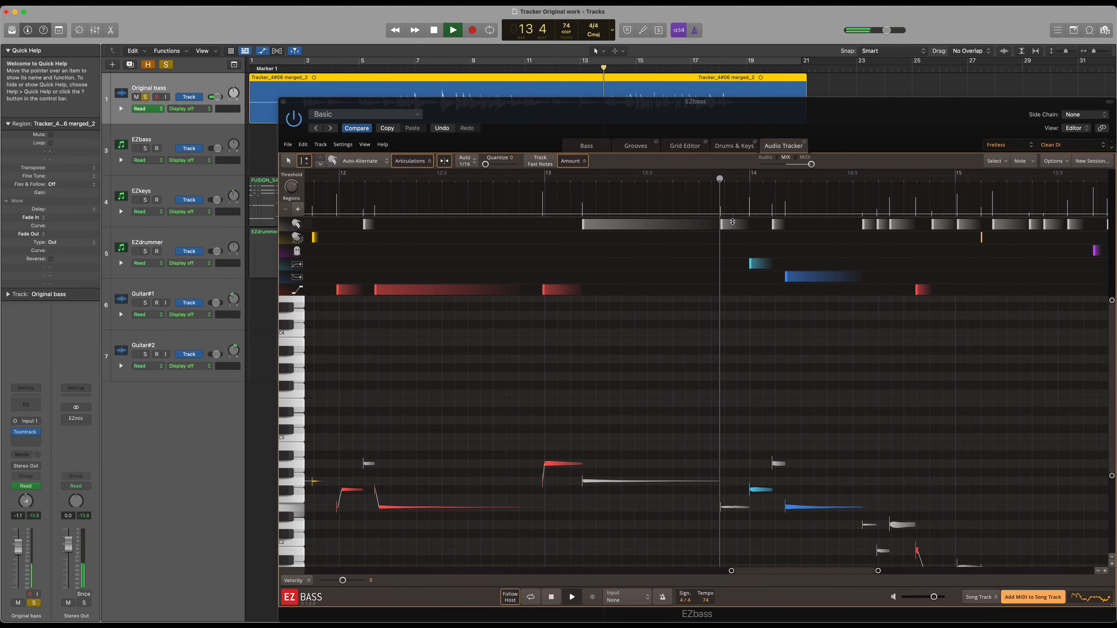
key("space")
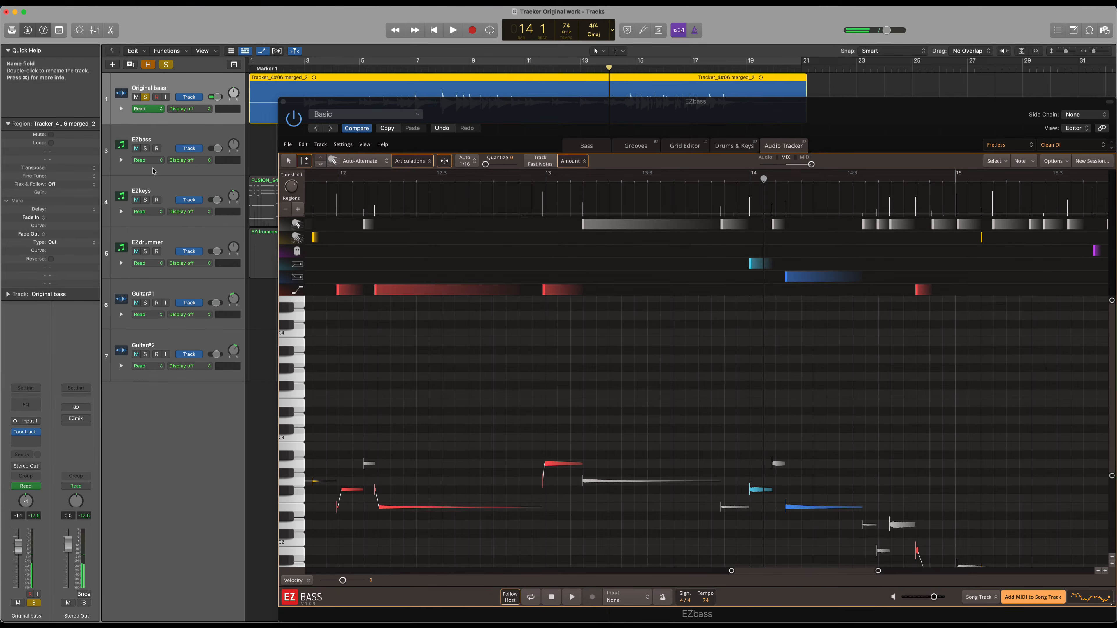
Solo EZbass instead of the Original bass and split the short note just before bar 14 in two.
left_click(145, 149)
left_click(145, 96)
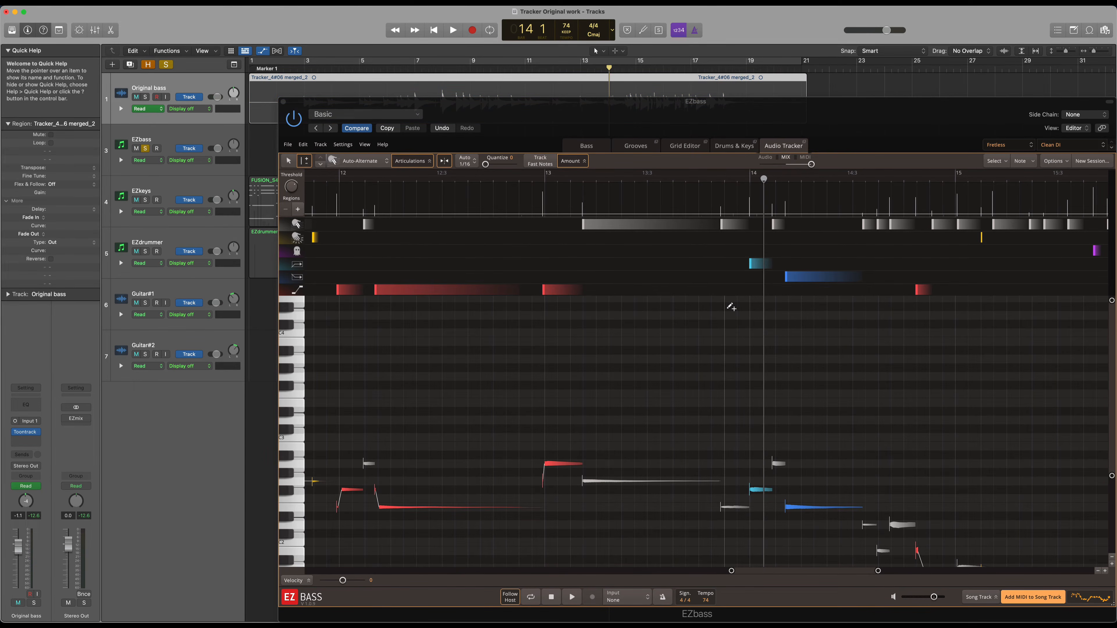
left_click(733, 306)
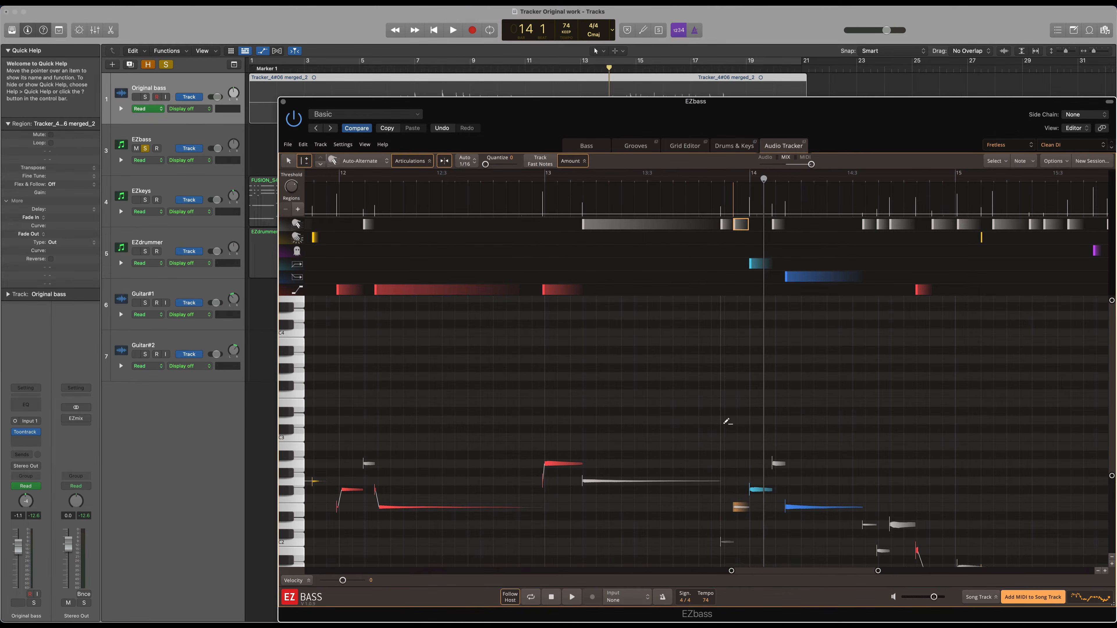
Play on through the EZbass MIDI and split the remaining missed notes, just before bar 15 and near bar 18.
key("space")
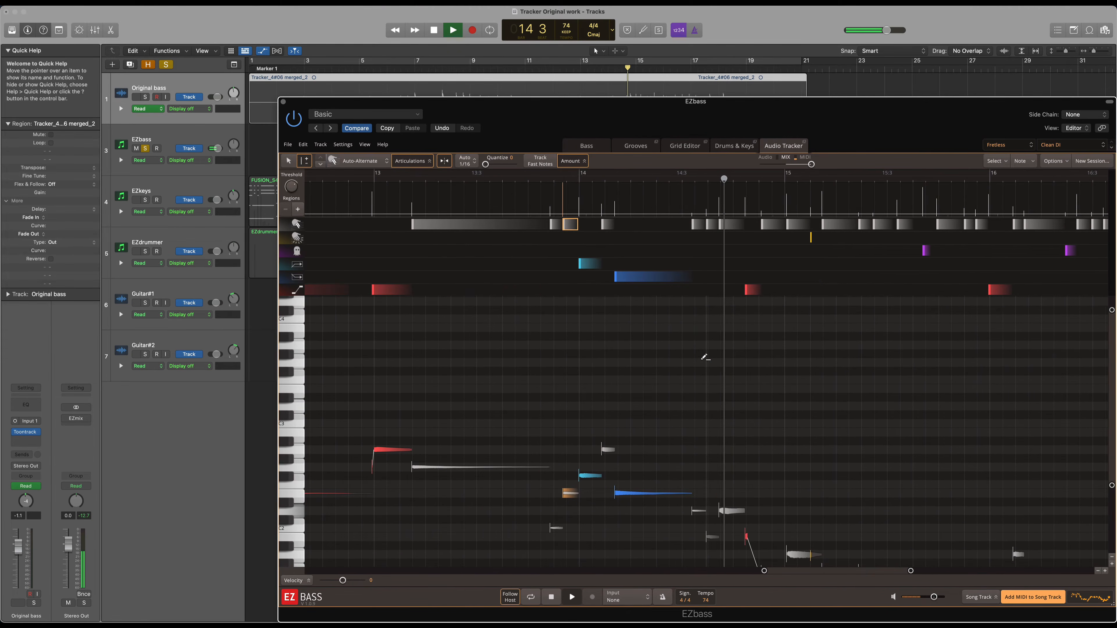
key("space")
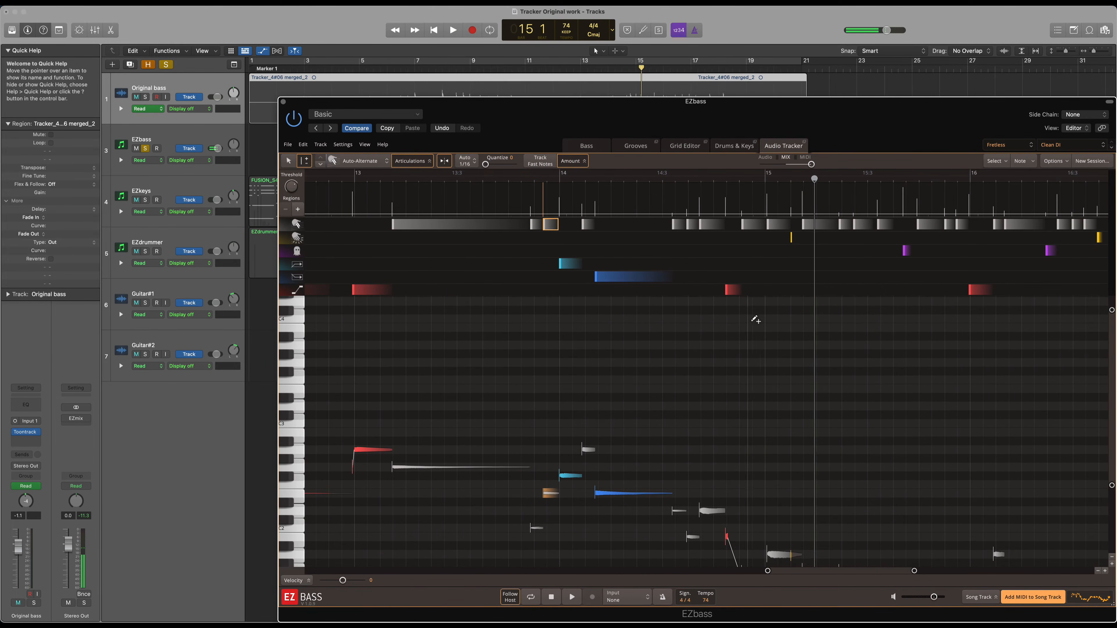
key("space")
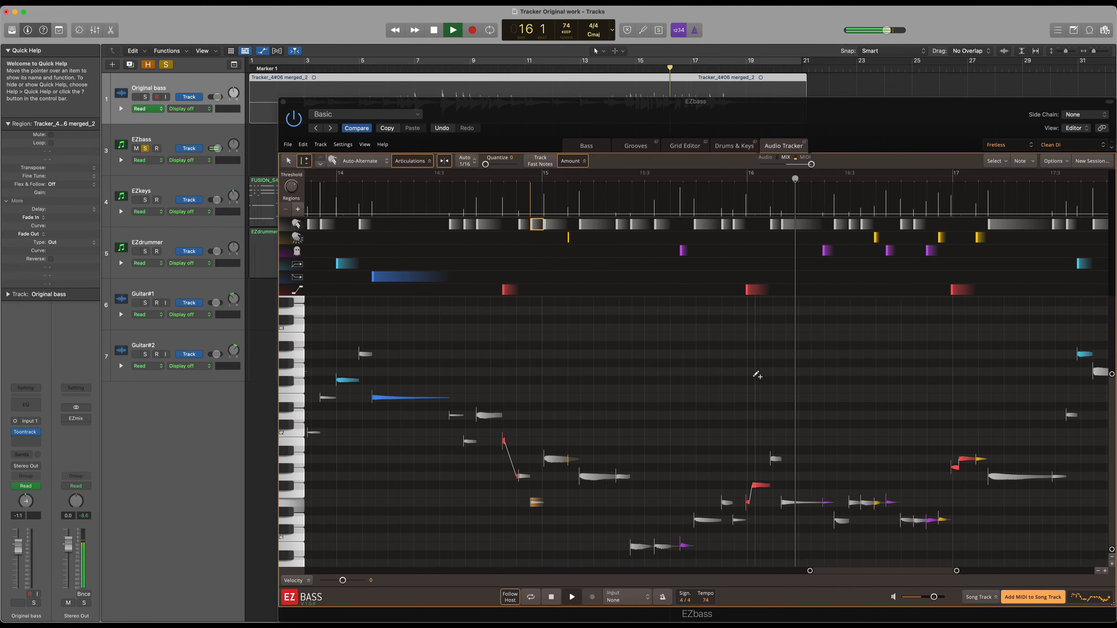
key("space")
left_click(916, 332)
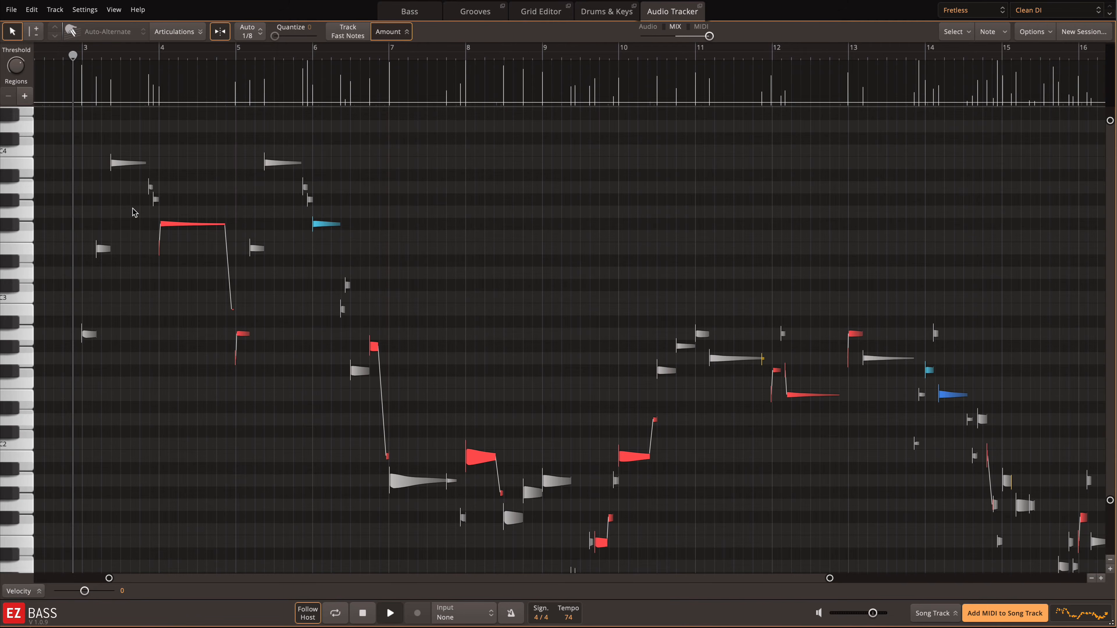
Play back and look over the corrected bassline from bar 3 to its end past bar 18.
scroll(133, 209, "right", 1)
scroll(133, 209, "down", 1)
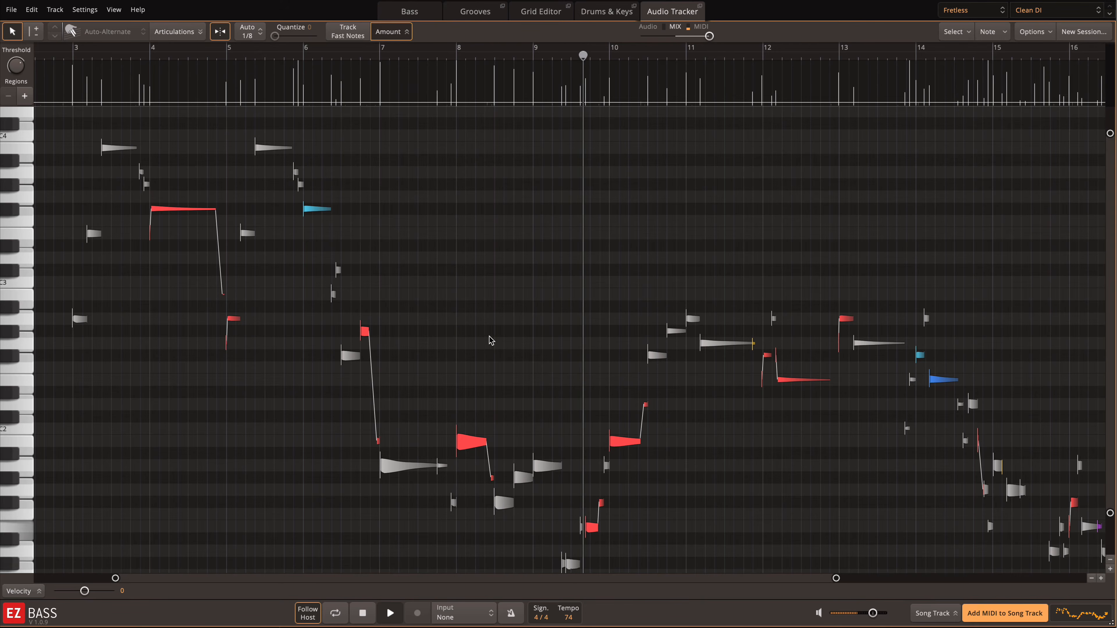
scroll(503, 323, "down", 3)
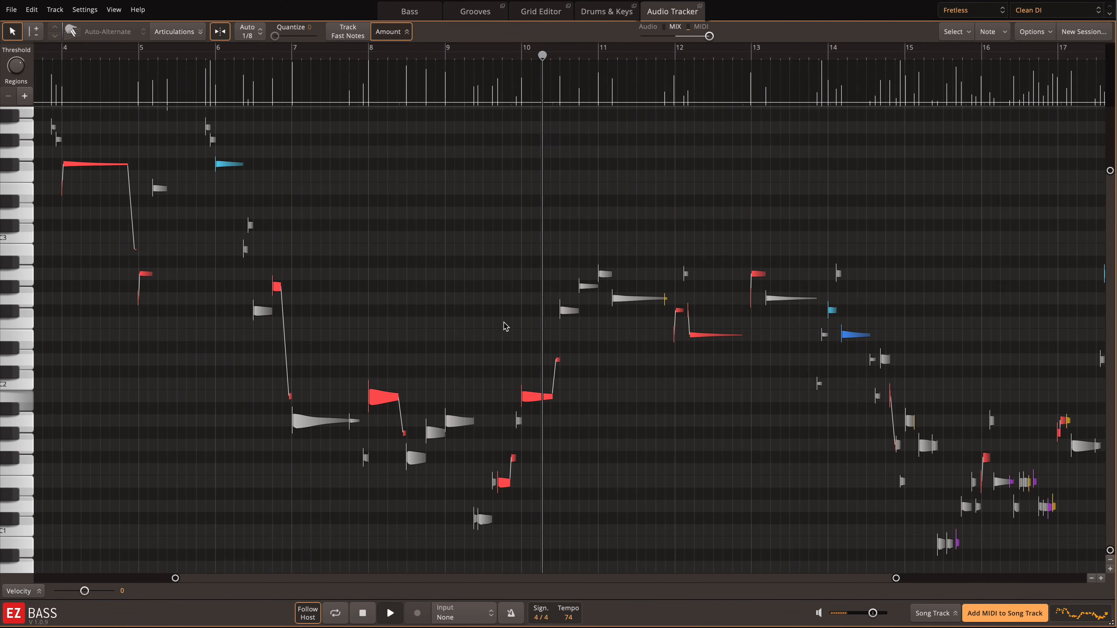
scroll(504, 323, "right", 6)
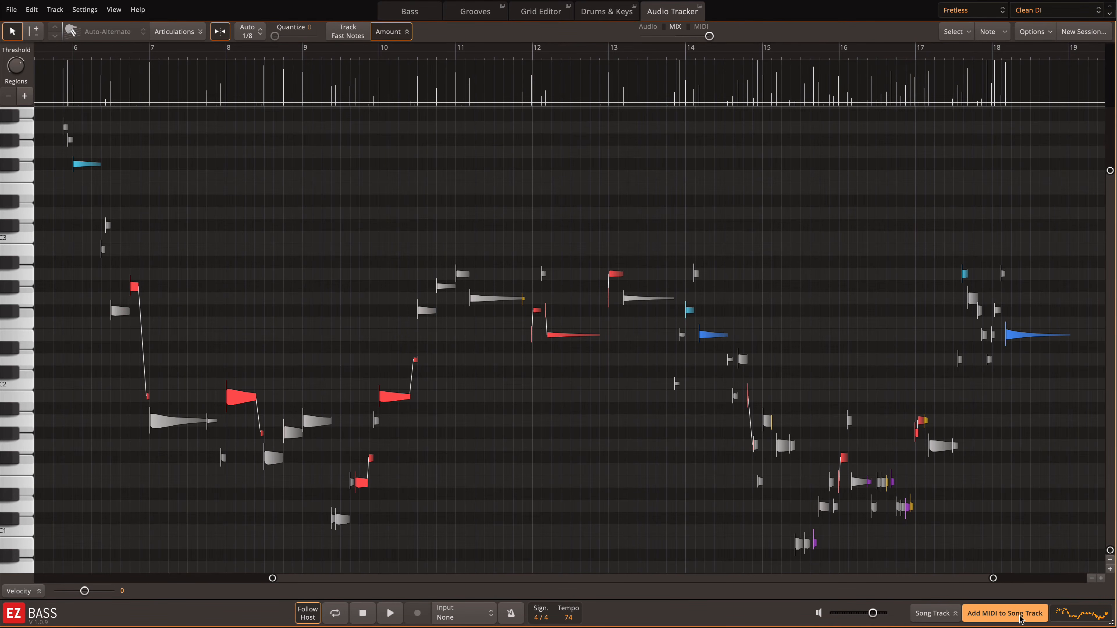
Add the corrected MIDI to the song track and open it in the Grid Editor.
left_click(1029, 617)
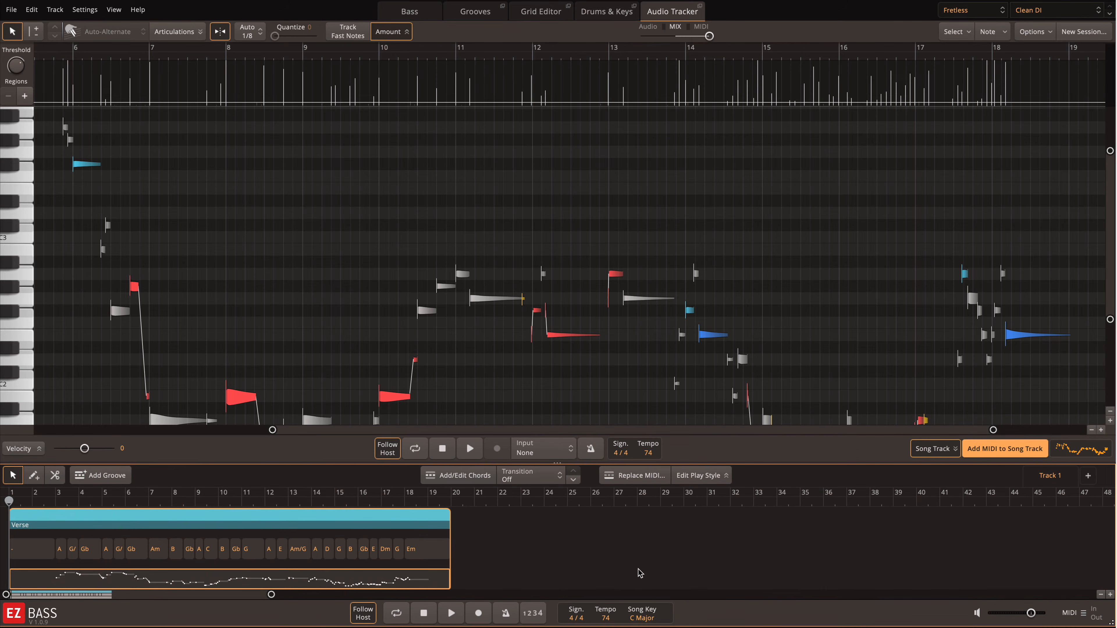
left_click(543, 12)
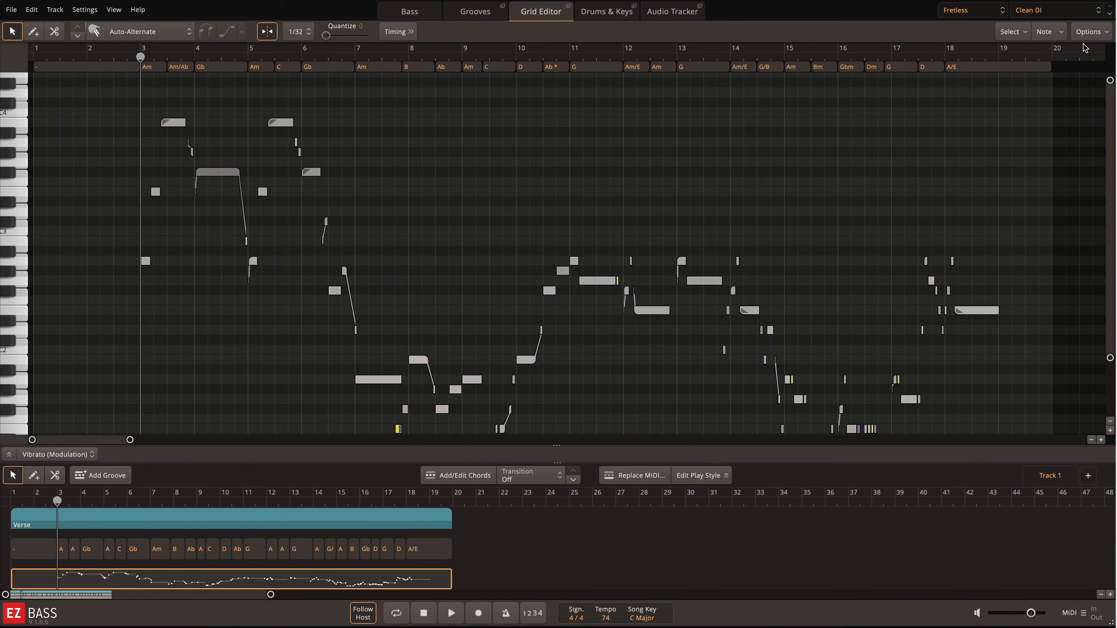
Switch the bass preset from Clean DI to The Paladin and bring up the instrument's sound controls.
left_click(1055, 13)
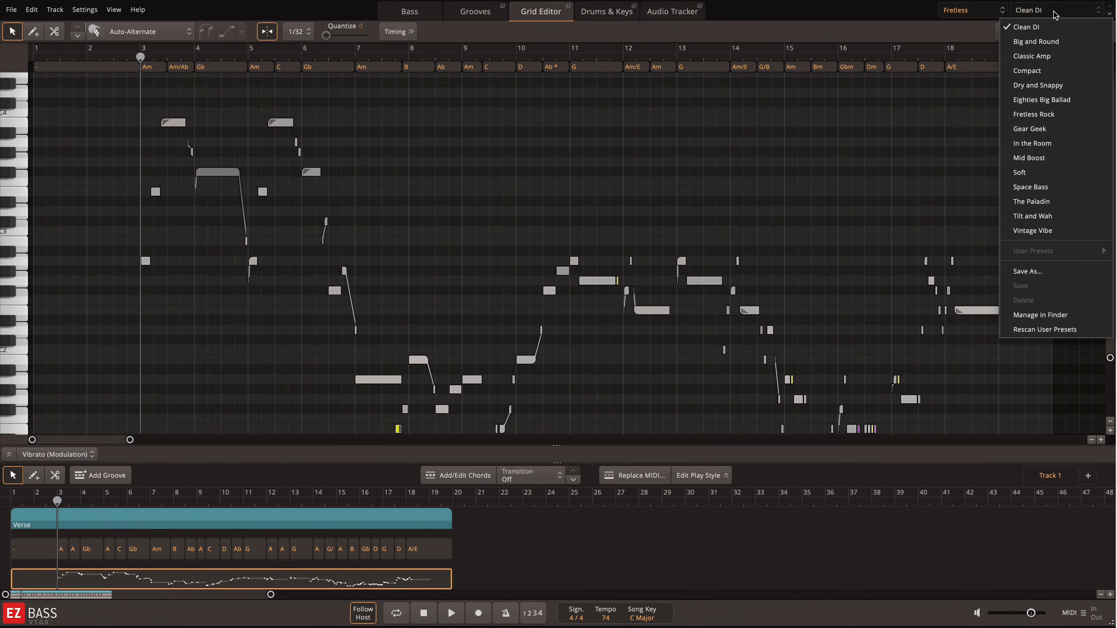
left_click(1074, 202)
left_click(409, 11)
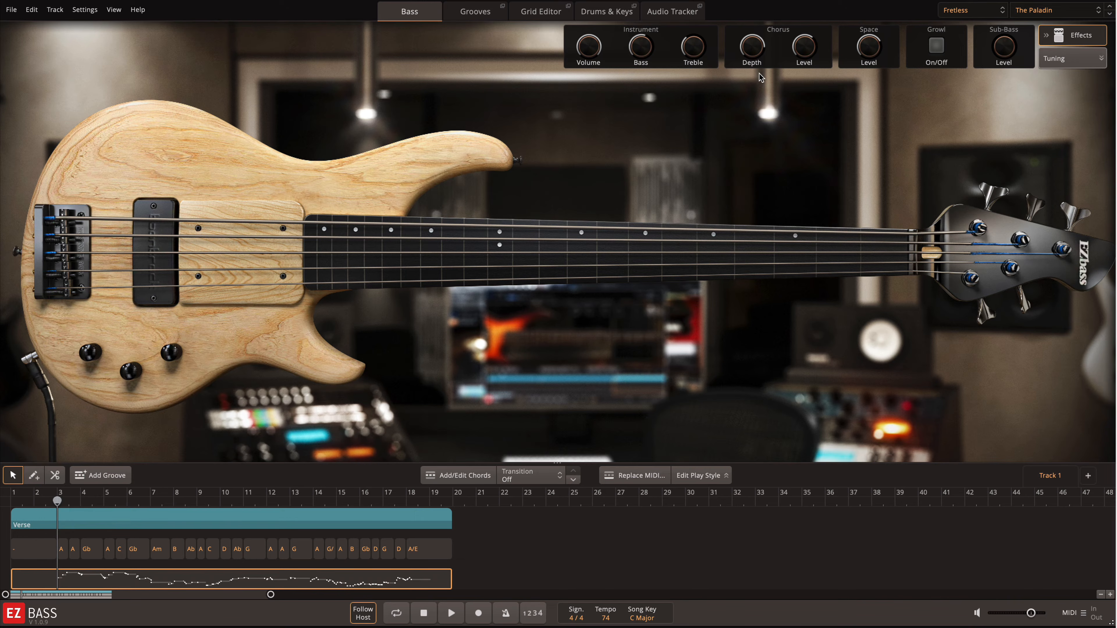
Add Medium vibrato across the three long notes in bars 11, 12 and 13, shape its curves into a rise and fall, and play it.
left_click(533, 12)
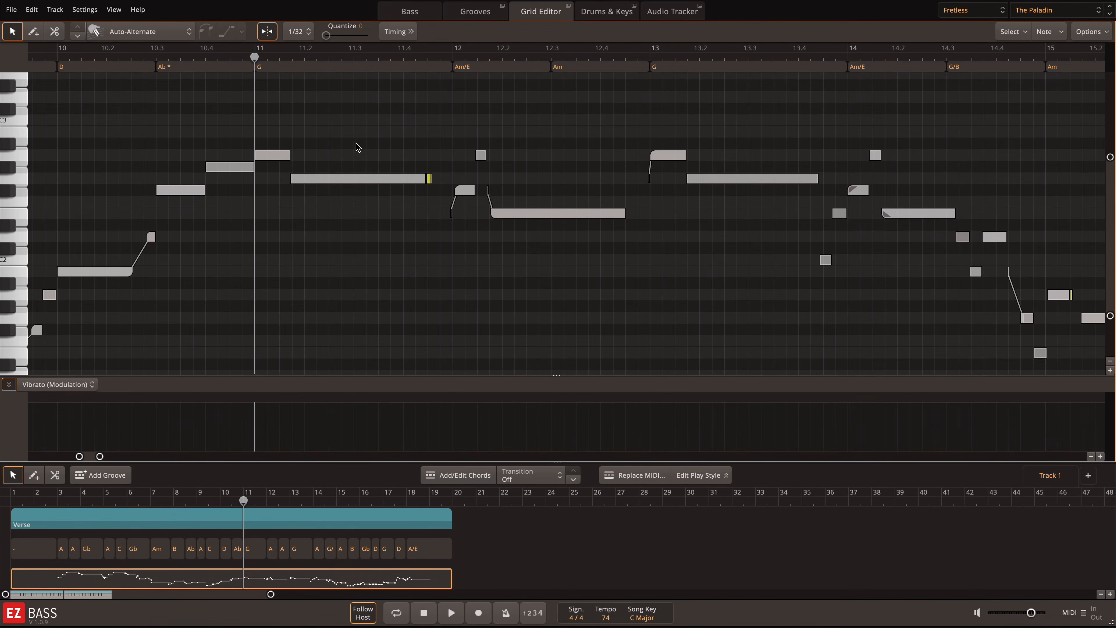
left_click(359, 178)
left_click(723, 178, "shift")
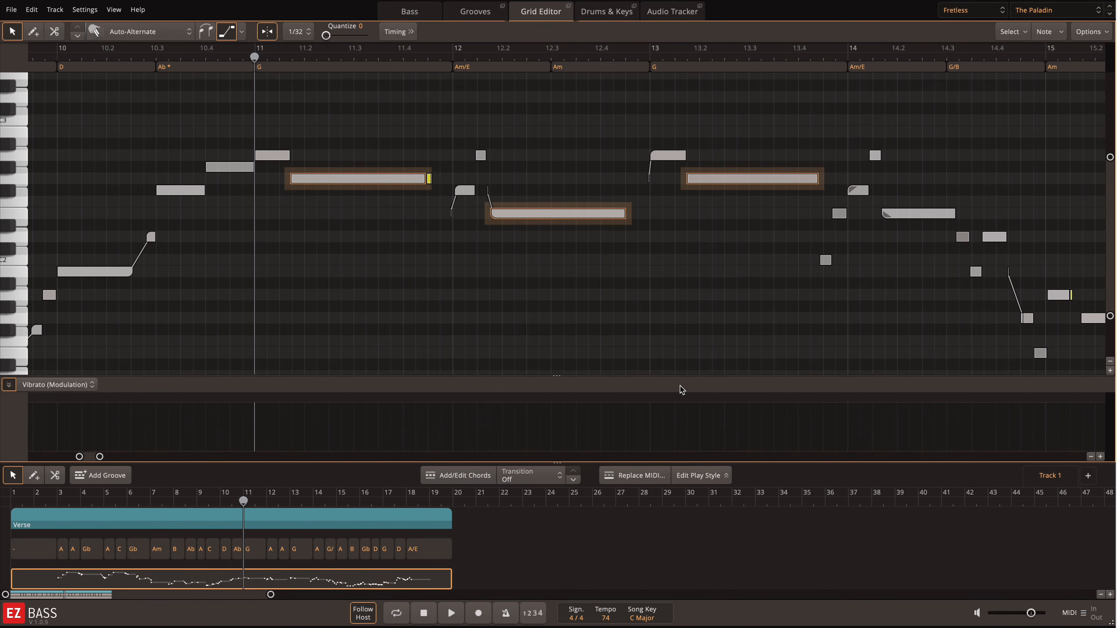
key("space")
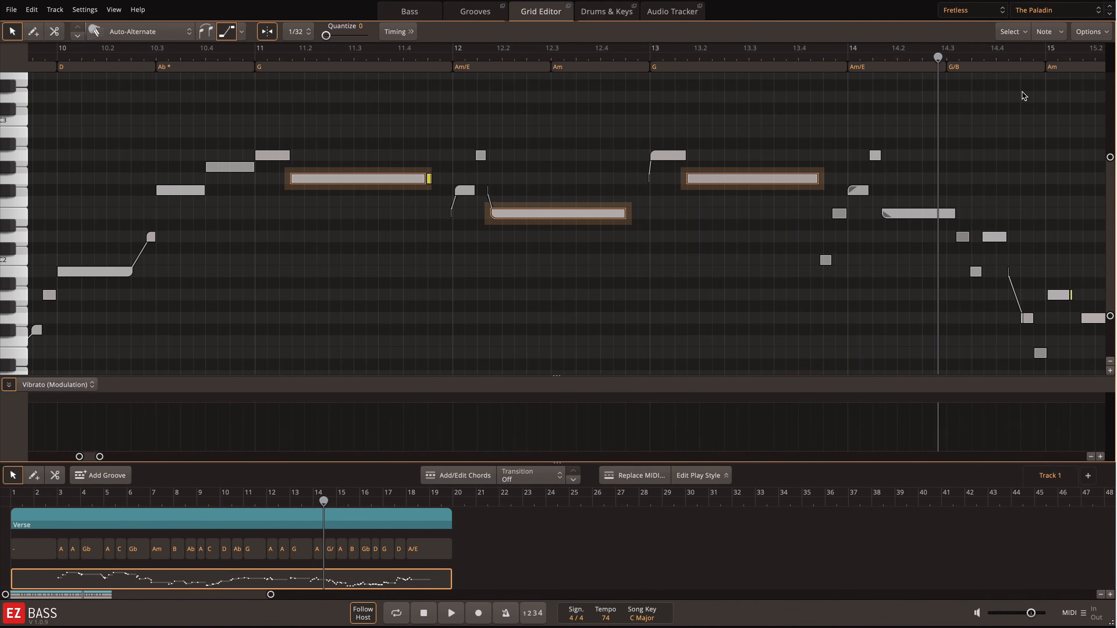
left_click(1054, 38)
mouse_move(888, 422)
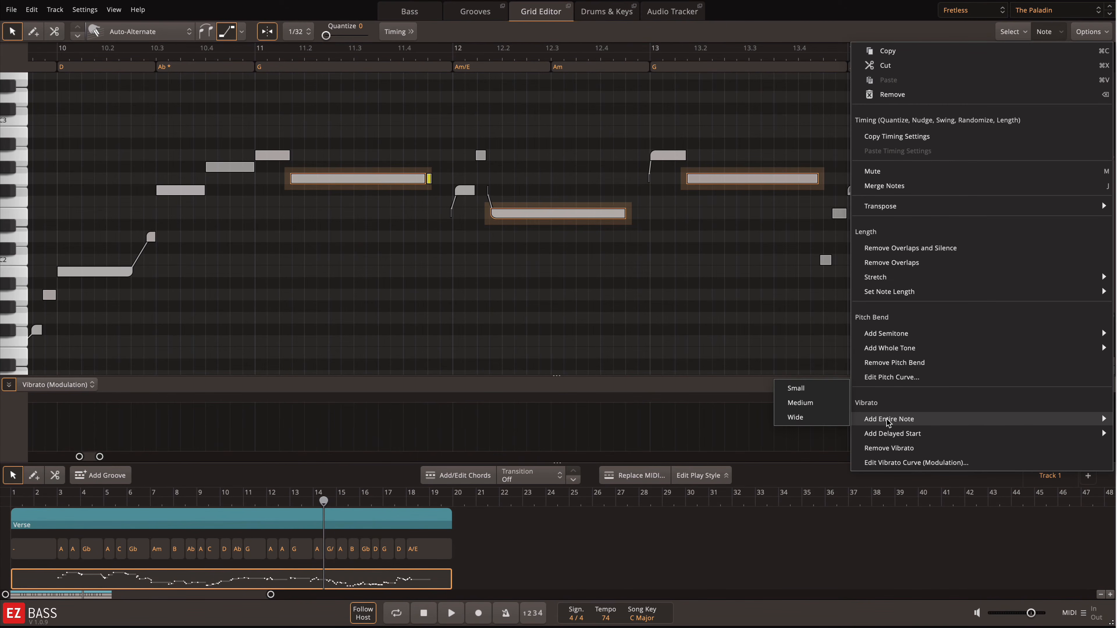
left_click(822, 407)
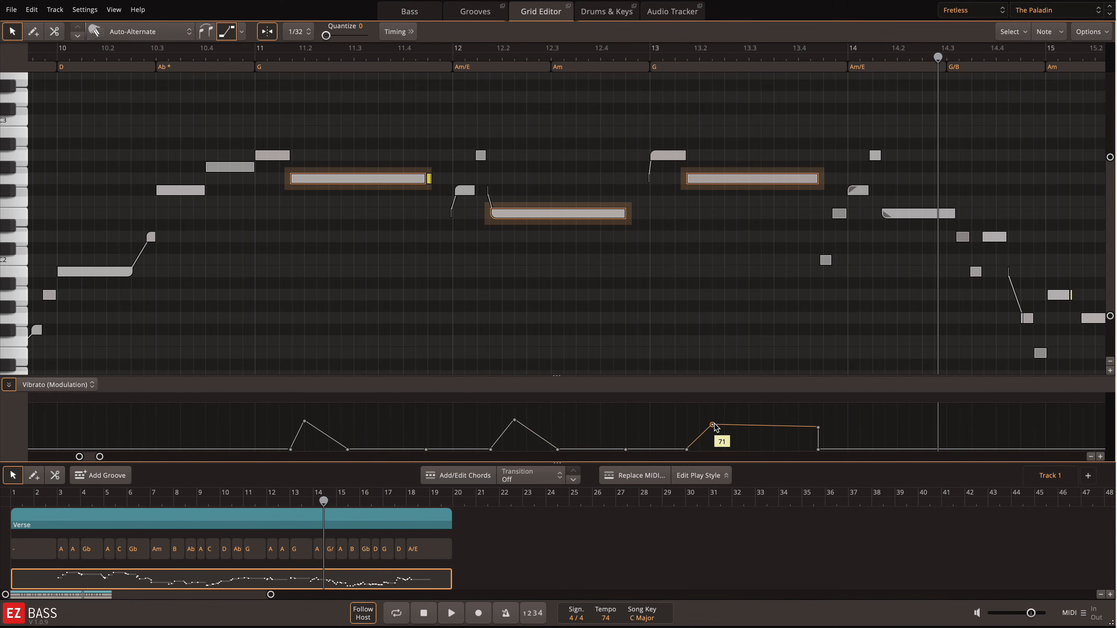
key("space")
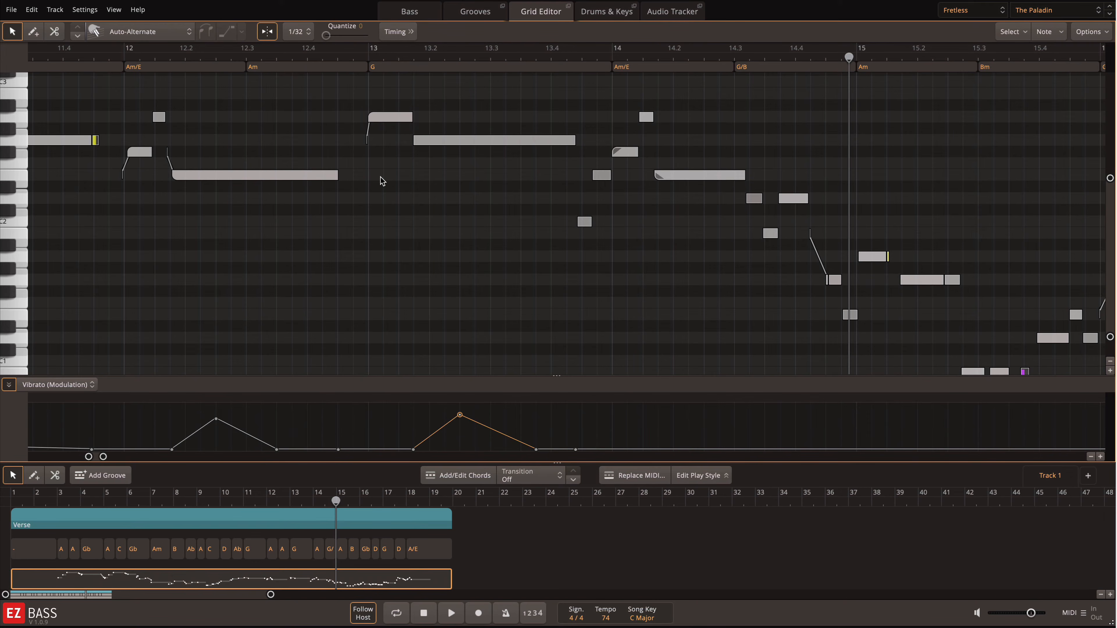
Lower the slide note at bar 13 by an octave, remove its leftover grace note and lengthen it to match the long note above.
left_click(395, 119)
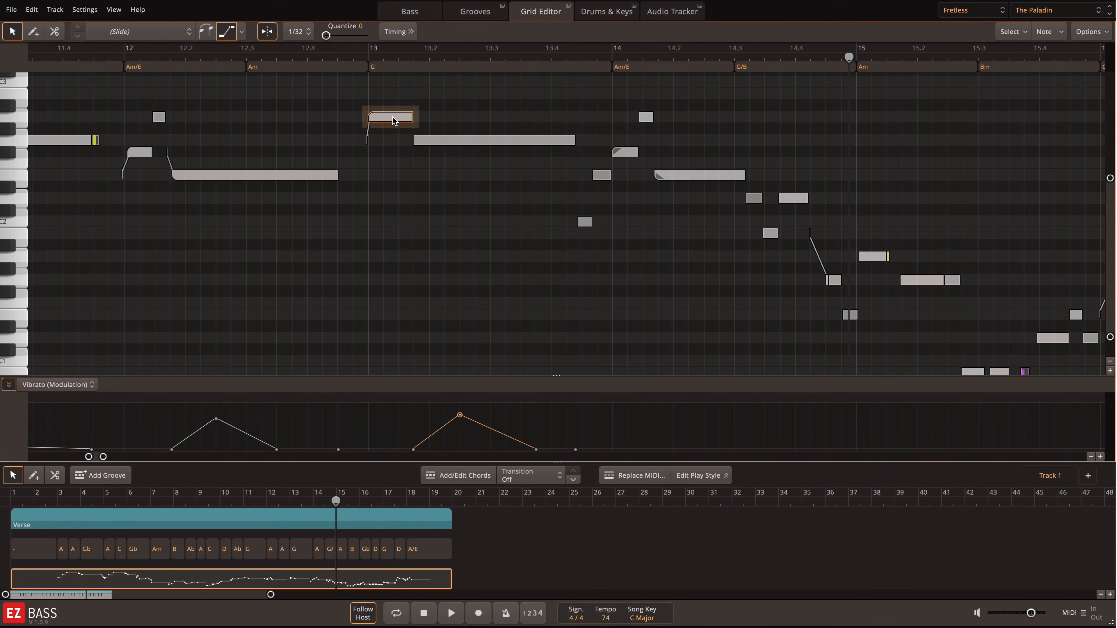
key("shift+Down")
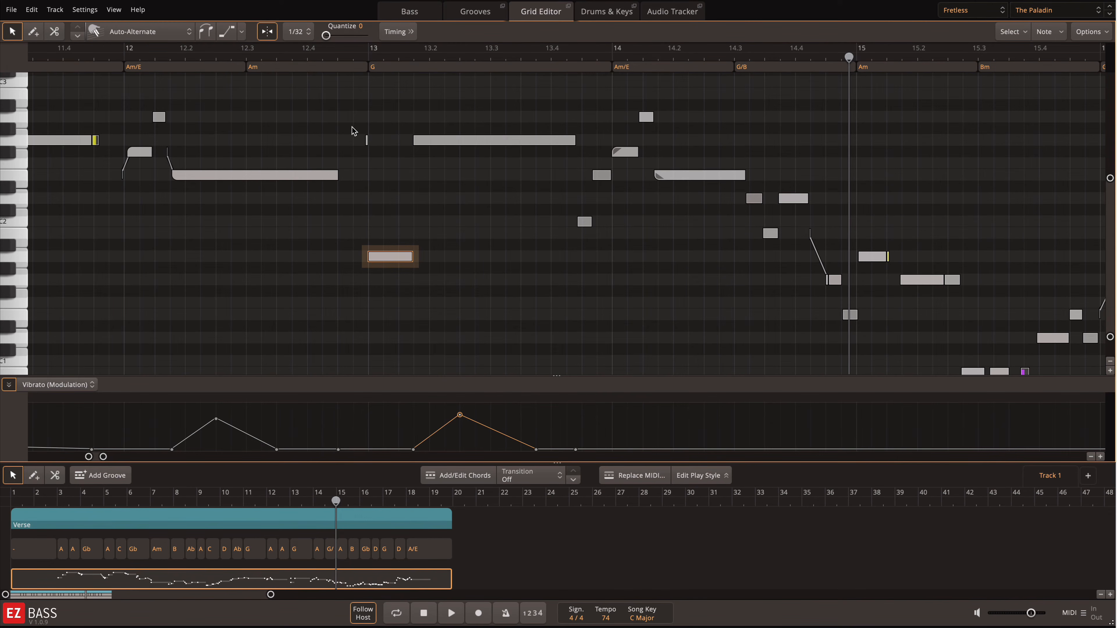
left_click(366, 140)
left_click_drag(379, 261, 571, 256)
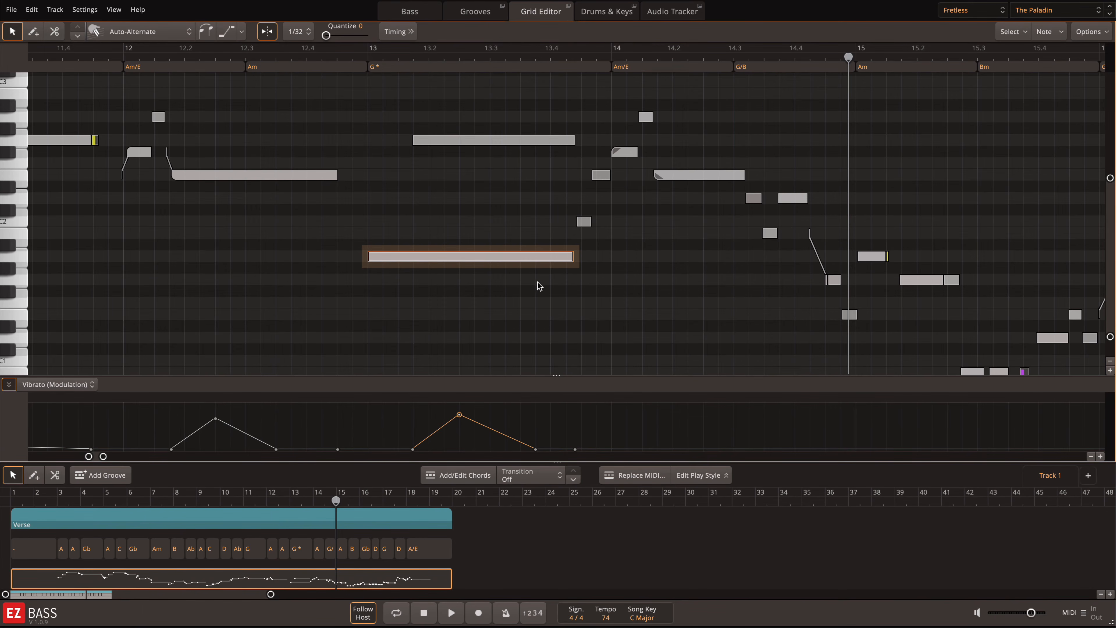
Show the Pitch data in the controller lane and mute the upper long note in bar 13.
left_click(63, 385)
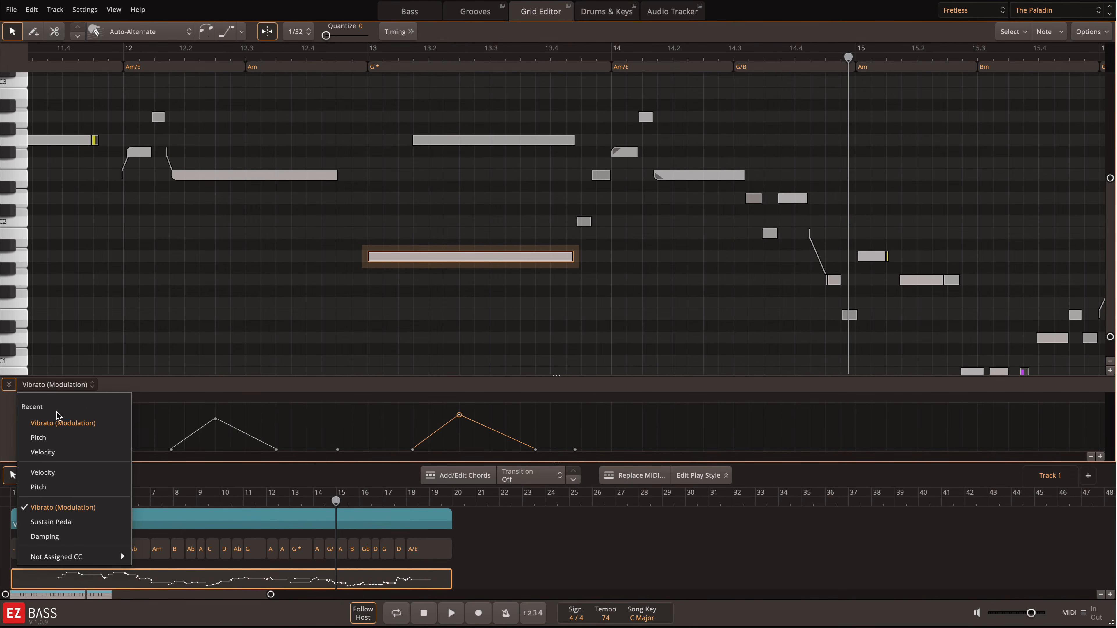
left_click(75, 438)
right_click(458, 141)
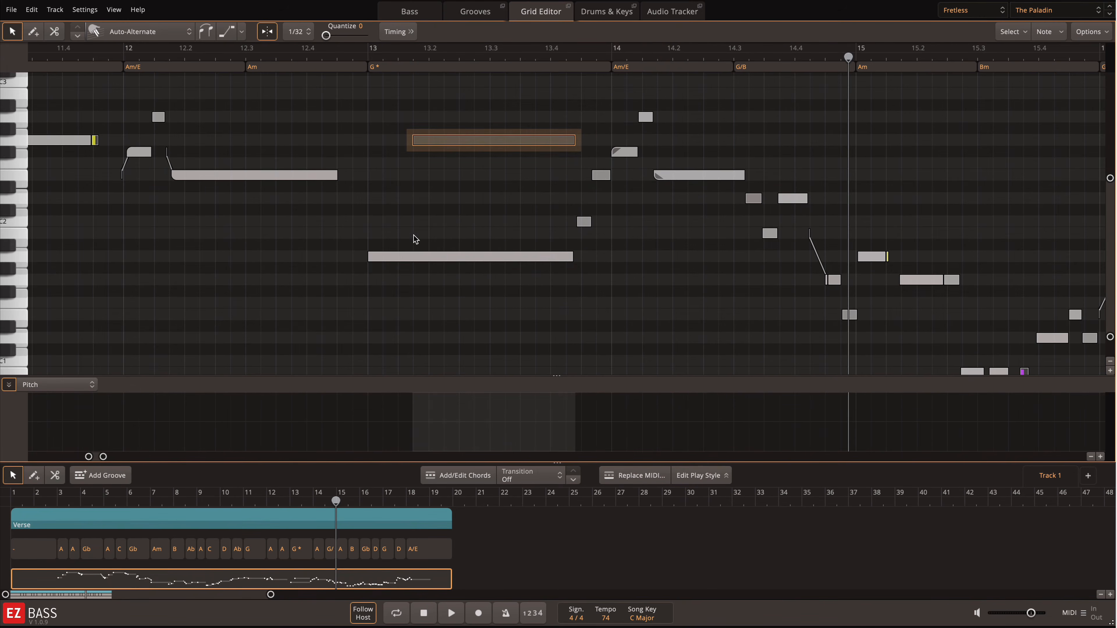
scroll(424, 240, "down", 1)
left_click(425, 241)
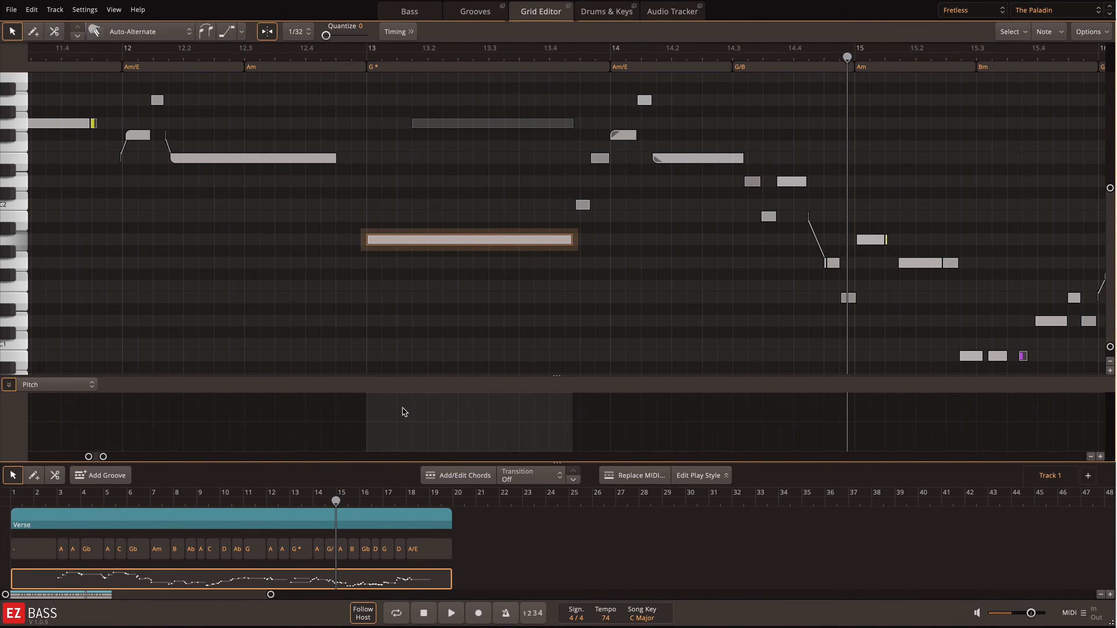
Draw a pitch curve on the low bar 13 note starting at -1.0, rising to 0 and falling back to -1.0.
scroll(366, 424, "right", 1)
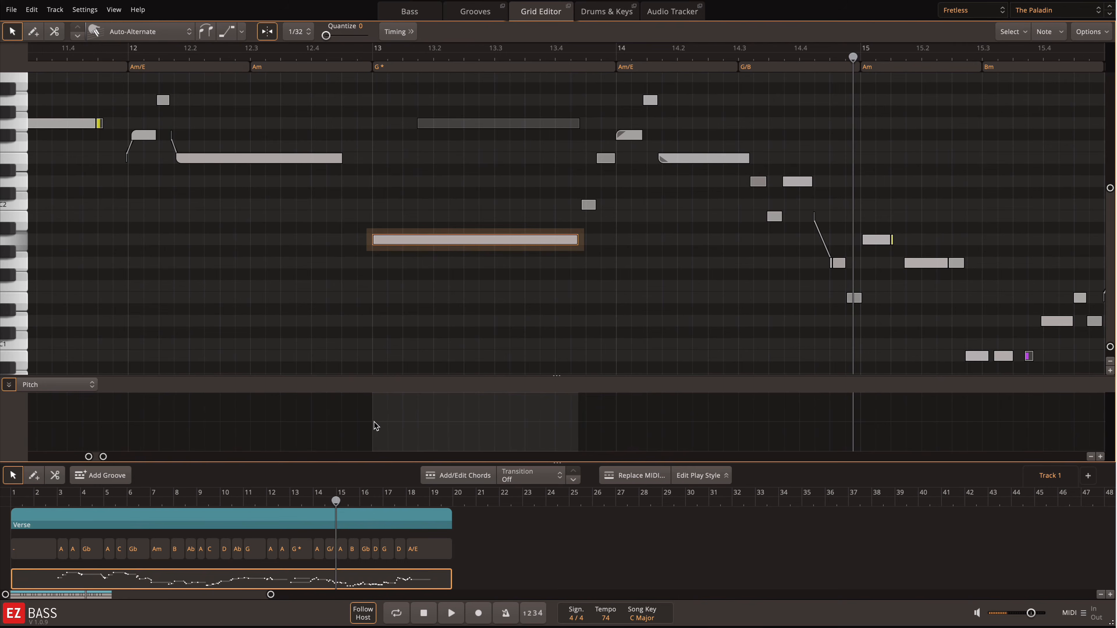
left_click(372, 423)
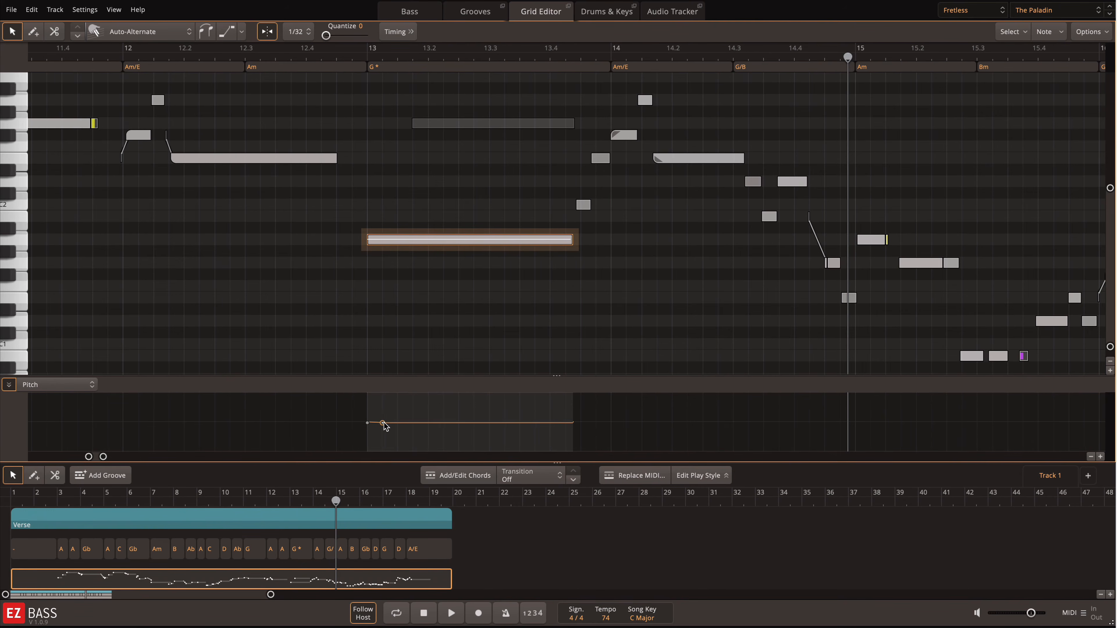
left_click_drag(382, 424, 364, 465)
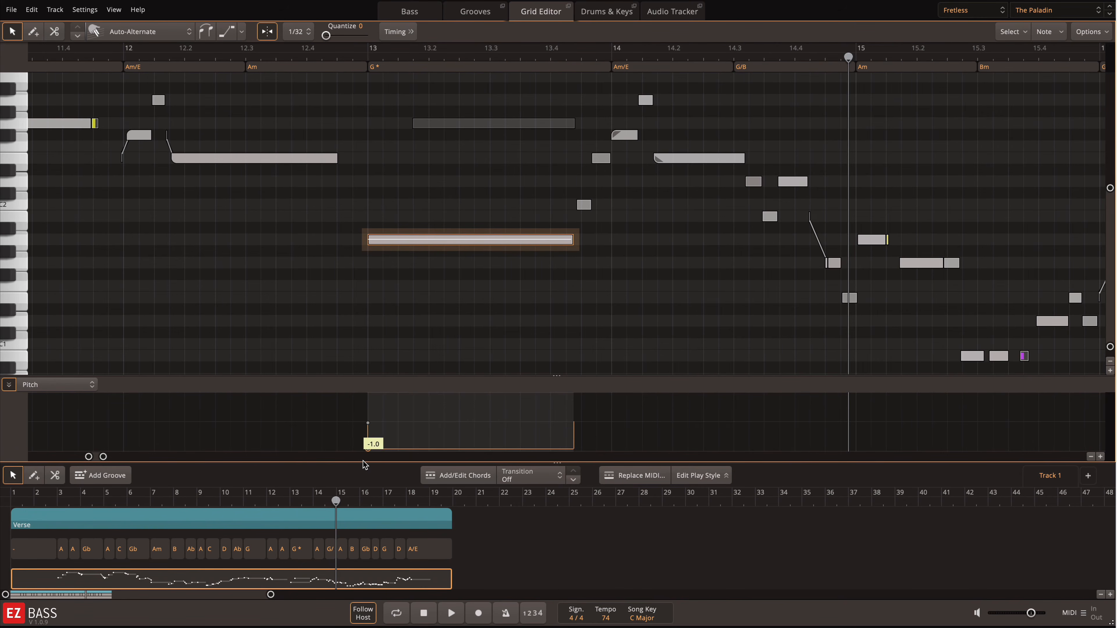
left_click(383, 449)
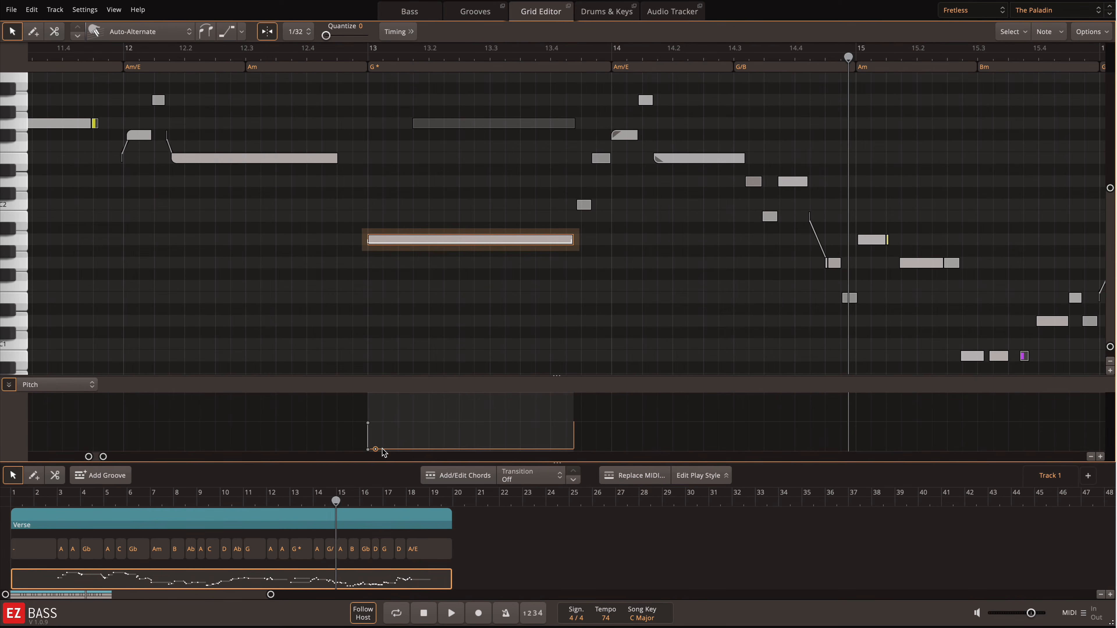
left_click_drag(382, 449, 382, 426)
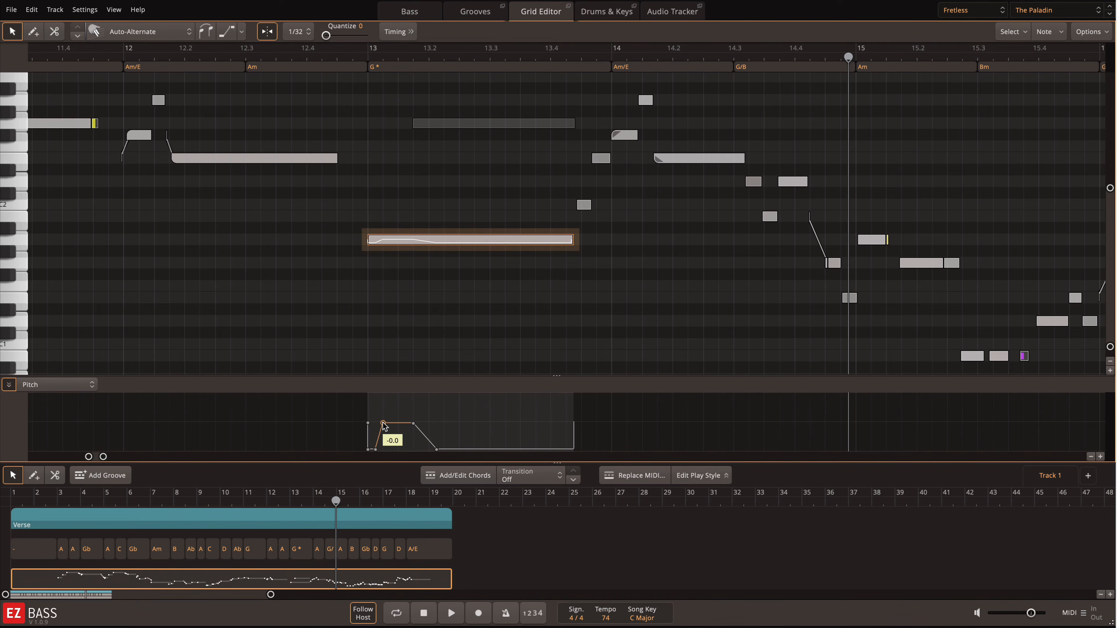
Play back bar 13 to hear the pitch bend on the low note.
key("comma")
key("comma")
key("space")
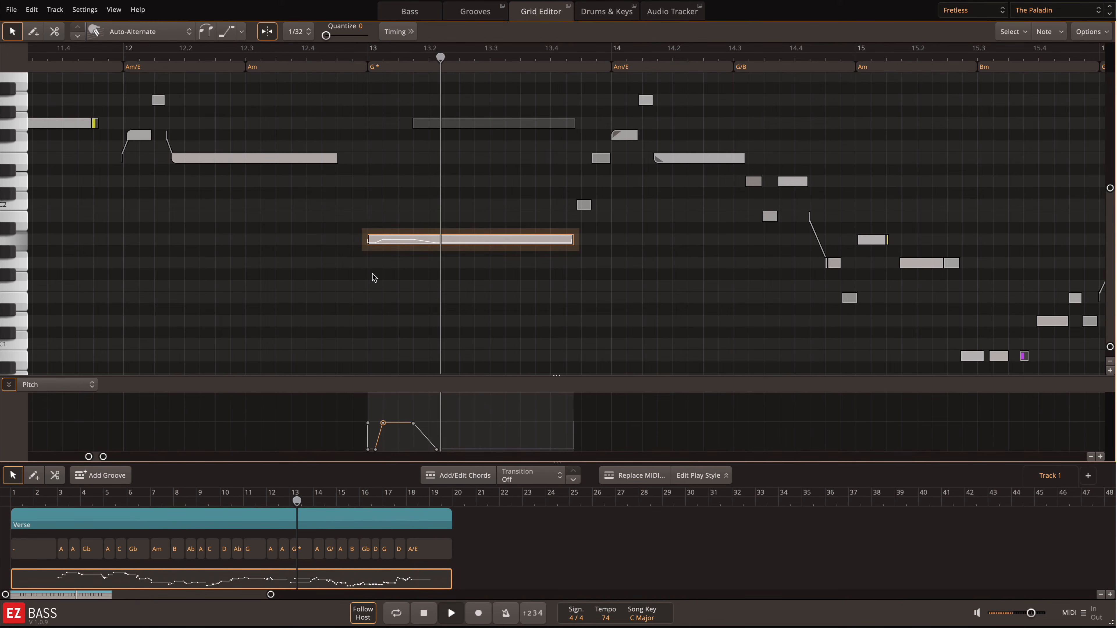
key("space")
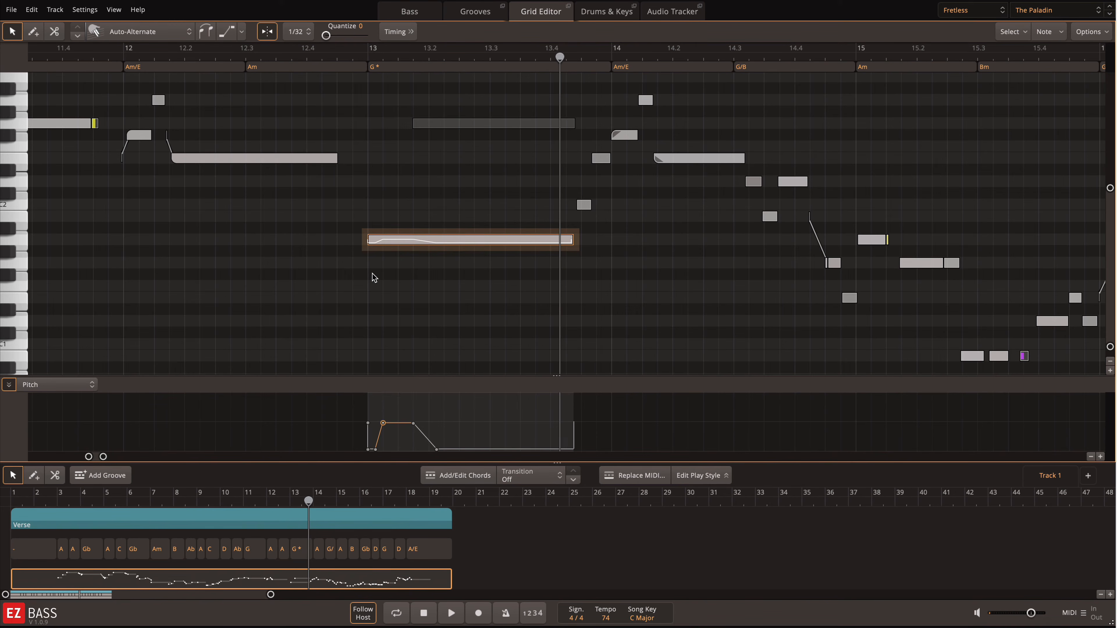
Raise the upper long note in bar 13 by two semitones and unmute it.
left_click(455, 145)
left_click_drag(463, 124, 460, 101)
scroll(463, 159, "up", 3)
right_click(464, 153)
left_click(475, 240)
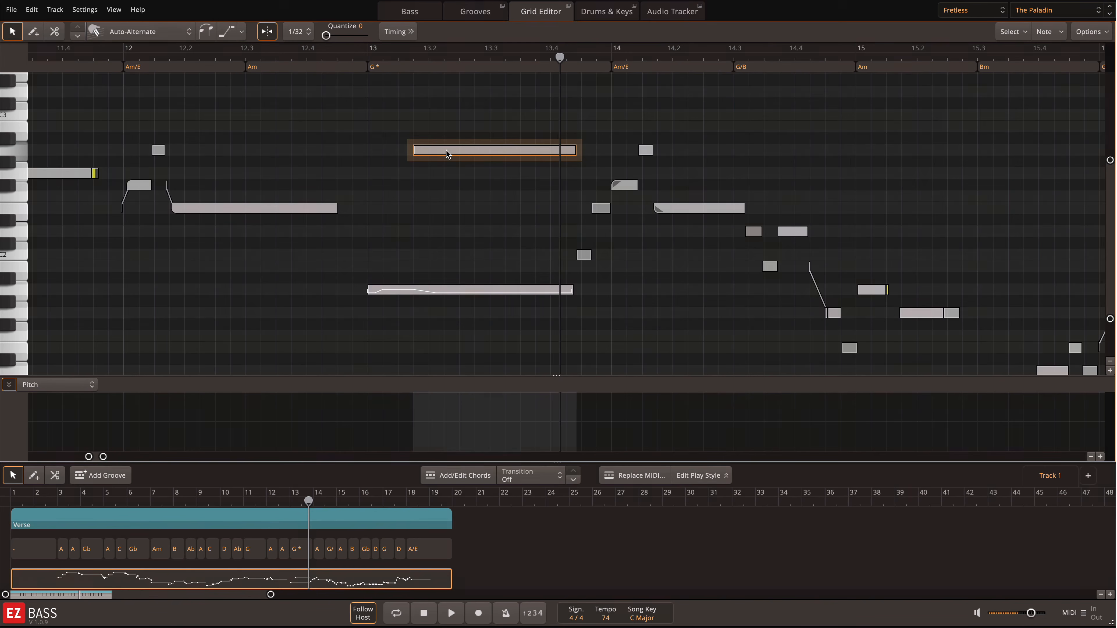
Draw a pitch curve on the upper bar 13 note falling from 0 to -1.0 by about beat 13.2, with the low note muted.
left_click(414, 423)
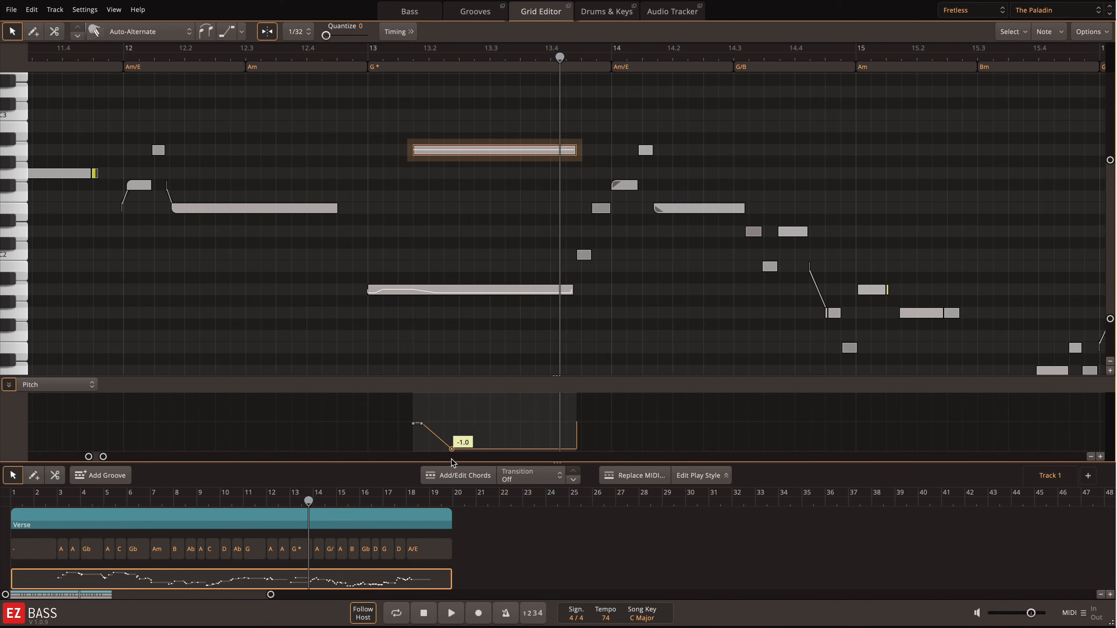
right_click(434, 290)
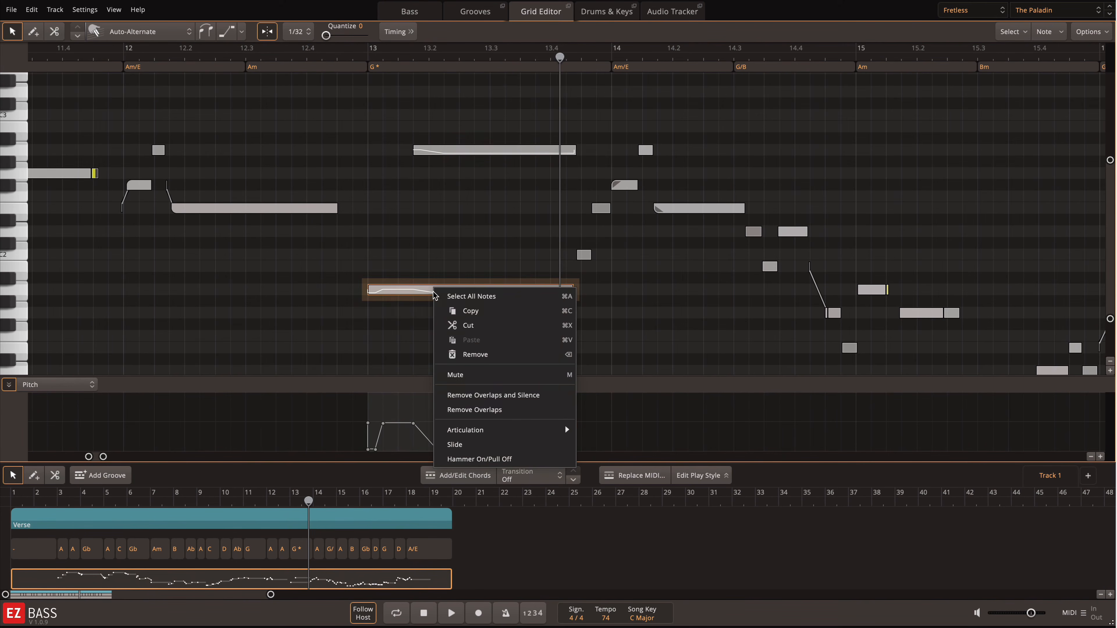
left_click(475, 375)
left_click(445, 150)
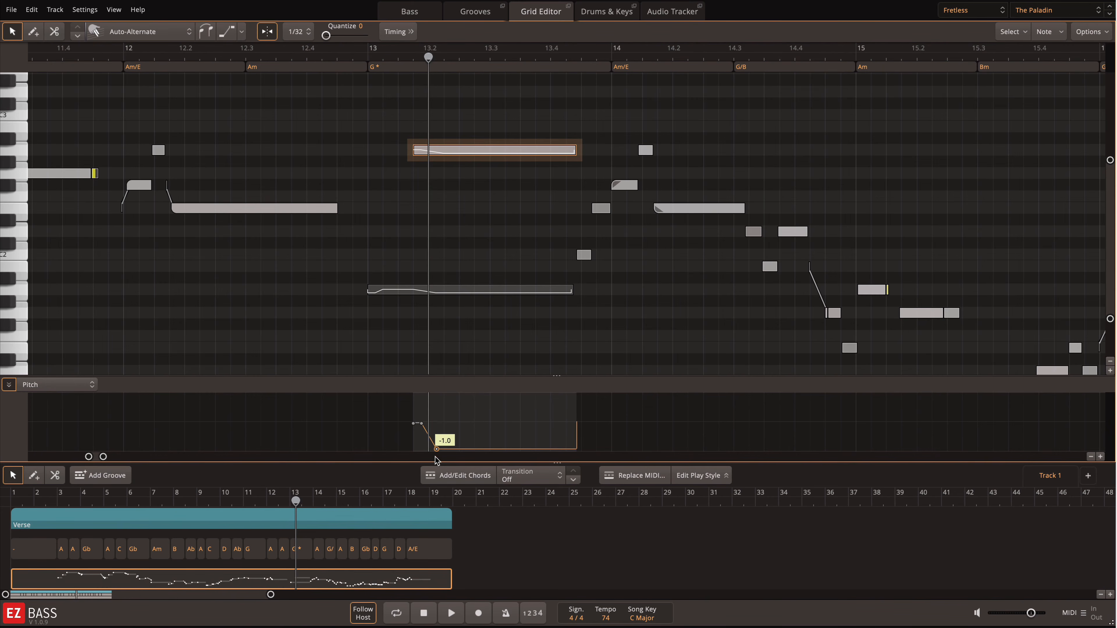
Unmute the low bar 13 note and play both bent notes together.
right_click(428, 289)
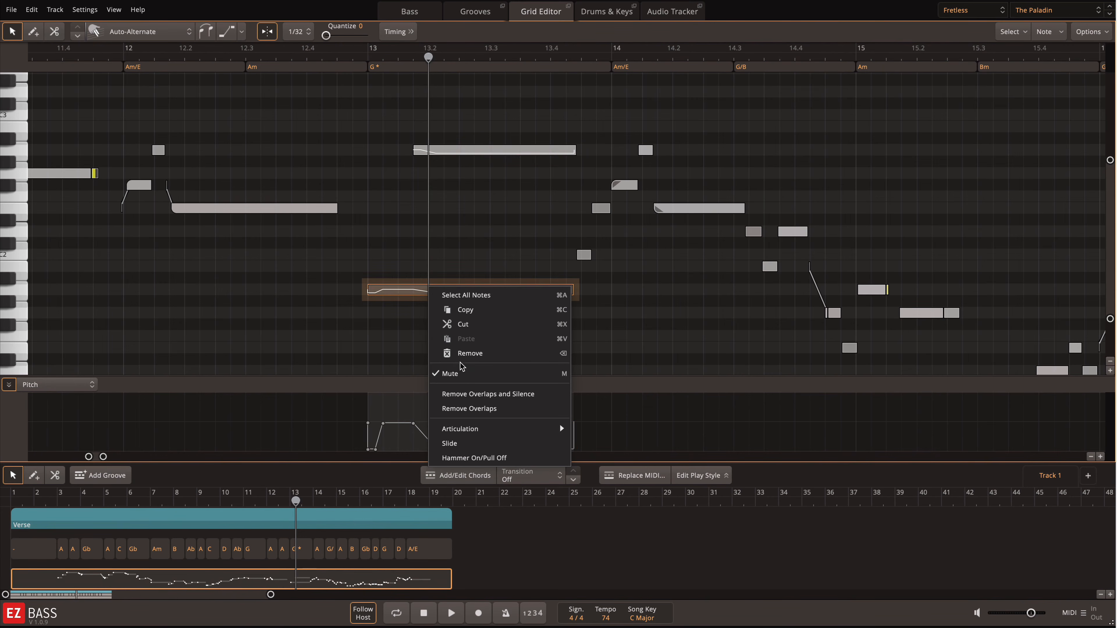
left_click(457, 373)
key("space")
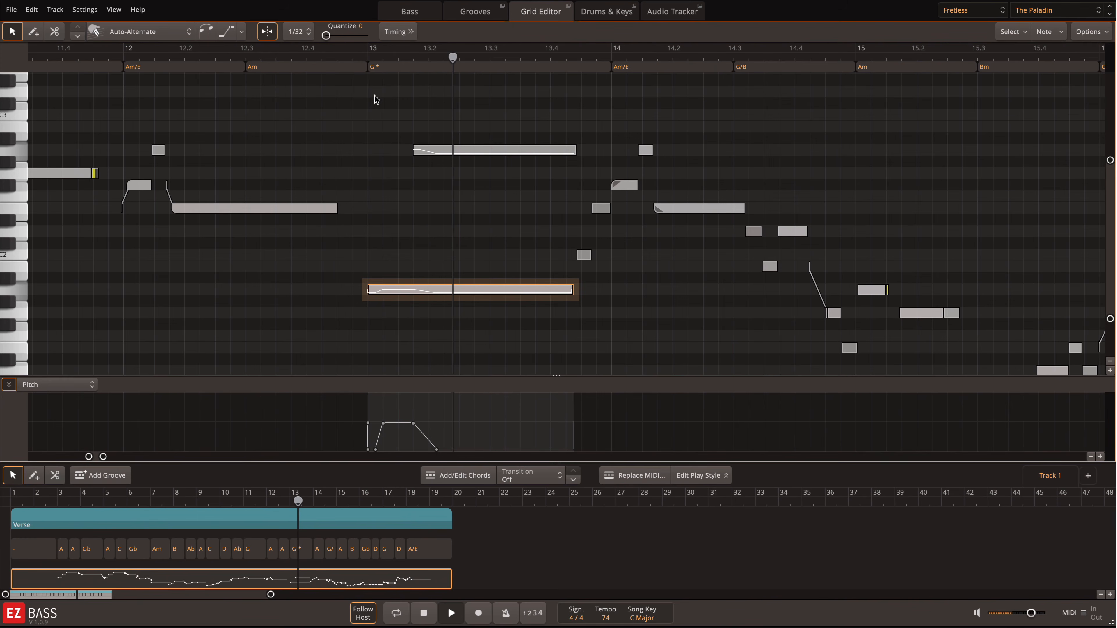
left_click_drag(429, 153, 416, 160)
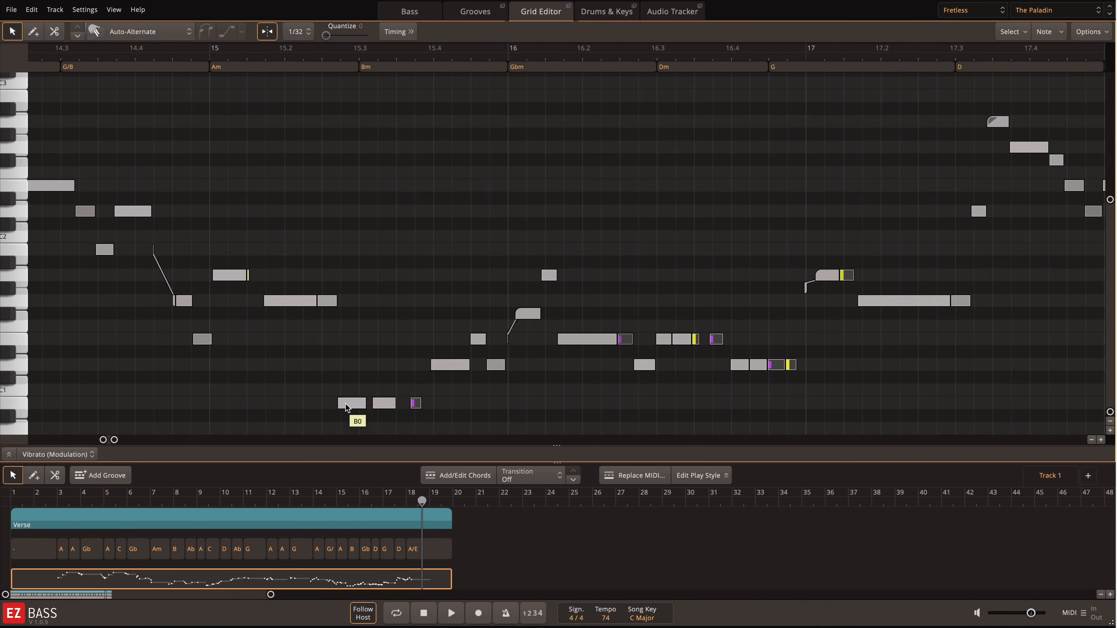
Tighten the two B0 notes following the Bm chord in bar 15 so they start slightly later, and check the ghost note after them.
left_click(343, 404)
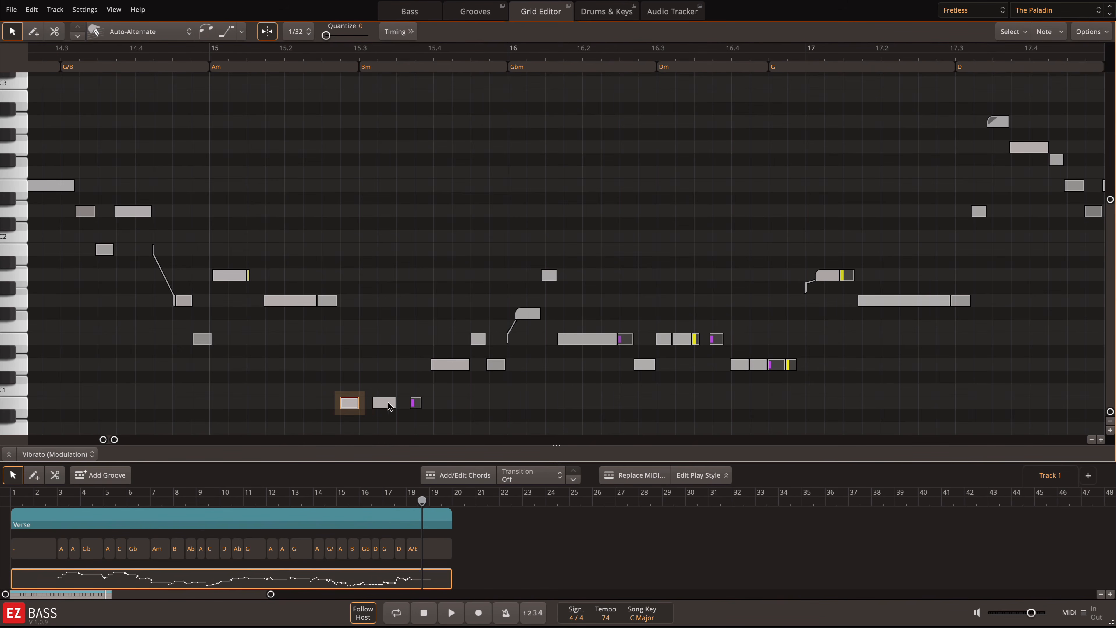
left_click_drag(376, 403, 381, 402)
left_click(415, 403)
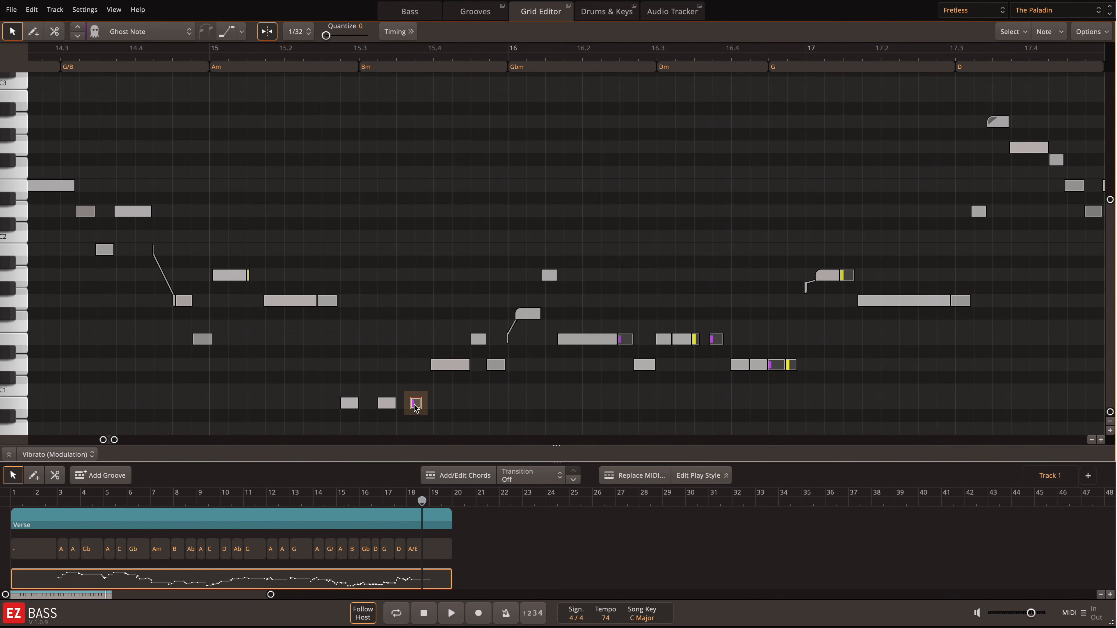
Trim the start of the next note in bar 15 and clear the Hammer On/Pull Off from the note following it.
scroll(377, 326, "right", 2)
left_click(408, 366)
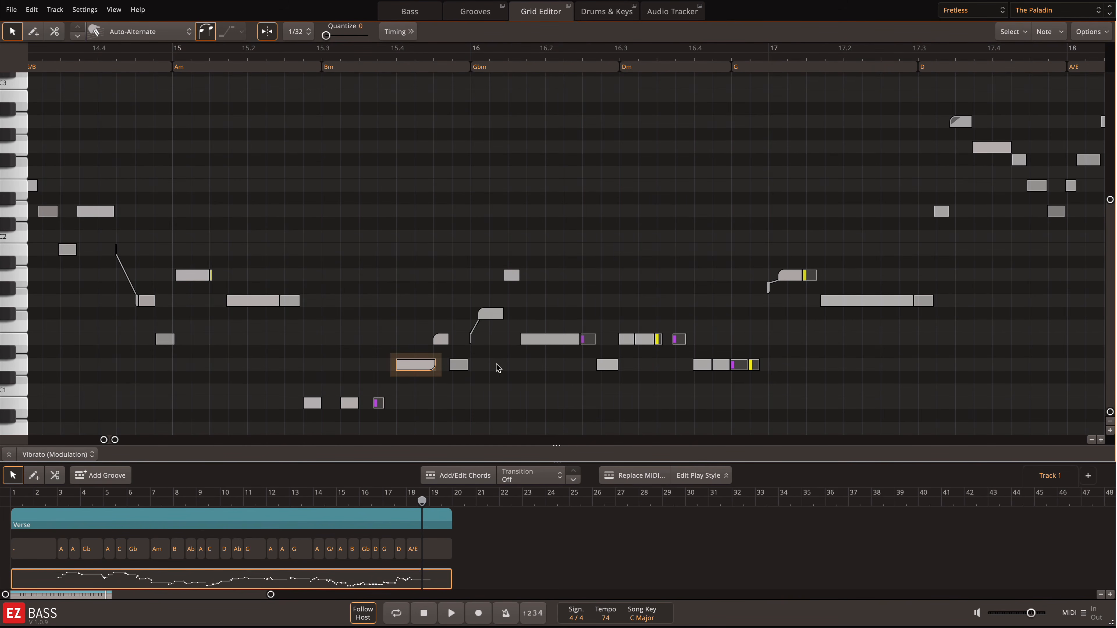
left_click(441, 339)
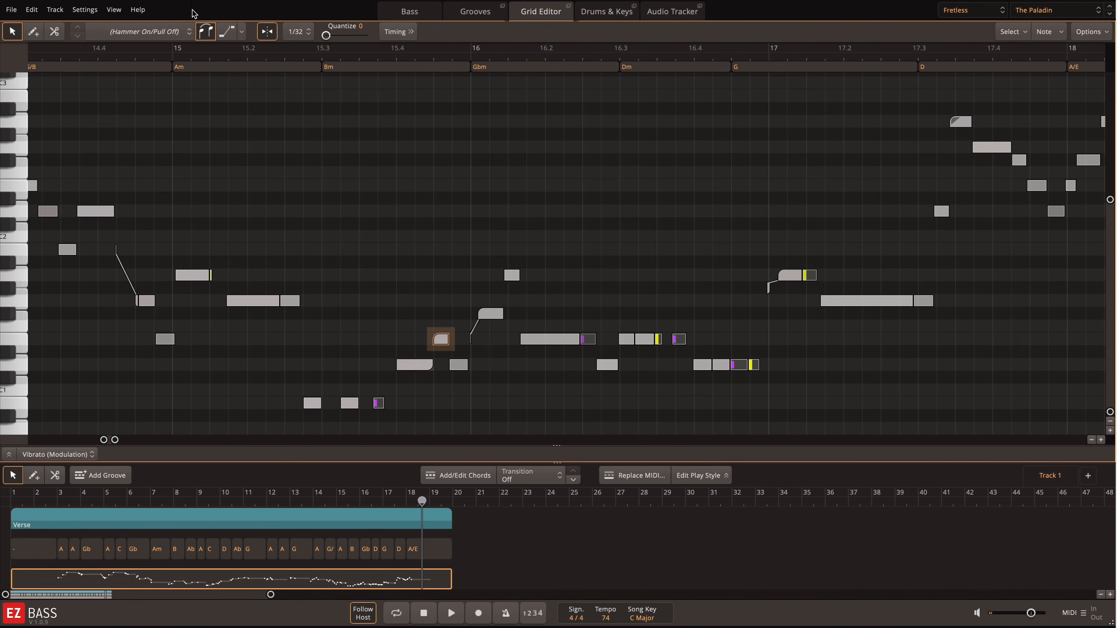
Shift the low note just before the Dm chord in bar 16 slightly later and trim the start of the note on that chord.
scroll(417, 245, "right", 6)
left_click(436, 342)
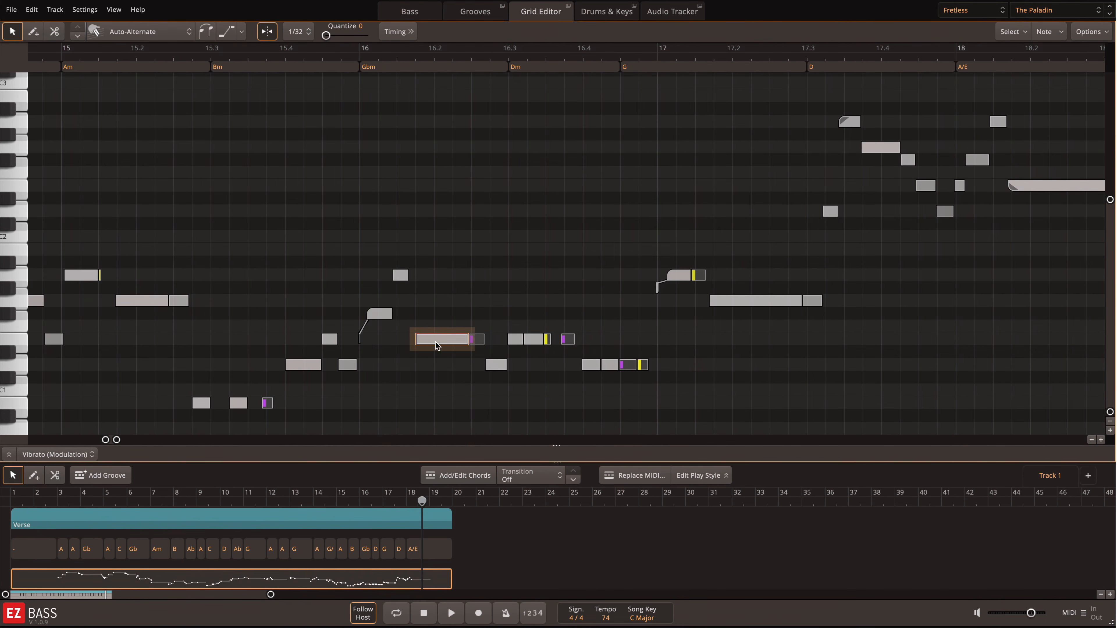
left_click(510, 338)
left_click(497, 365)
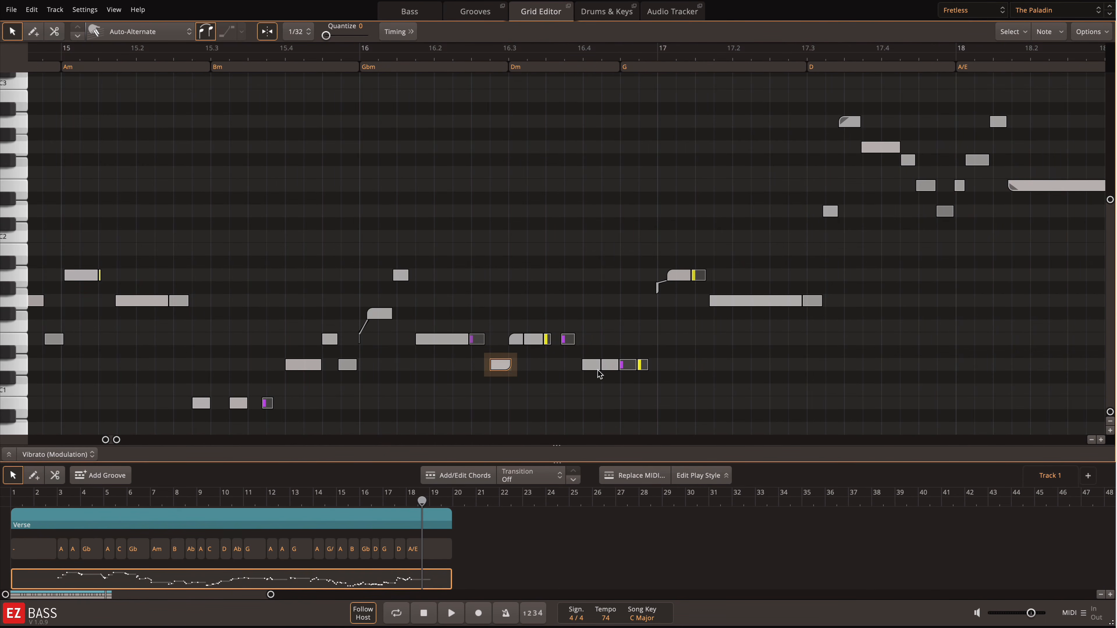
Play the whole edited bass line with the keys and drums, viewing the bass instrument during playback before returning to the note grid.
scroll(629, 372, "right", 6)
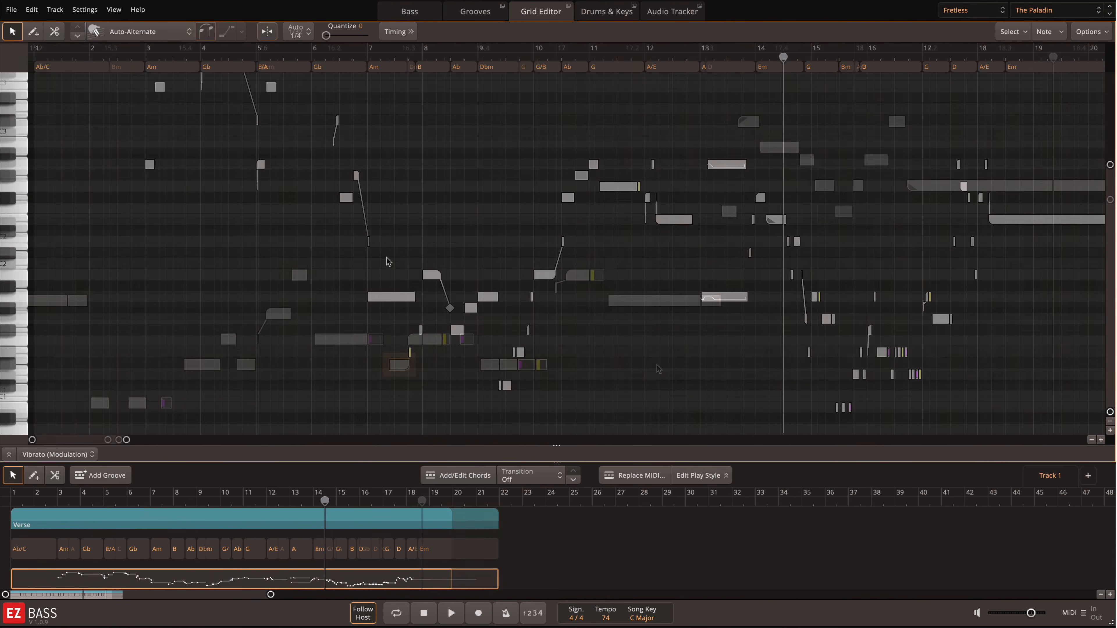
left_click_drag(526, 393, 526, 392)
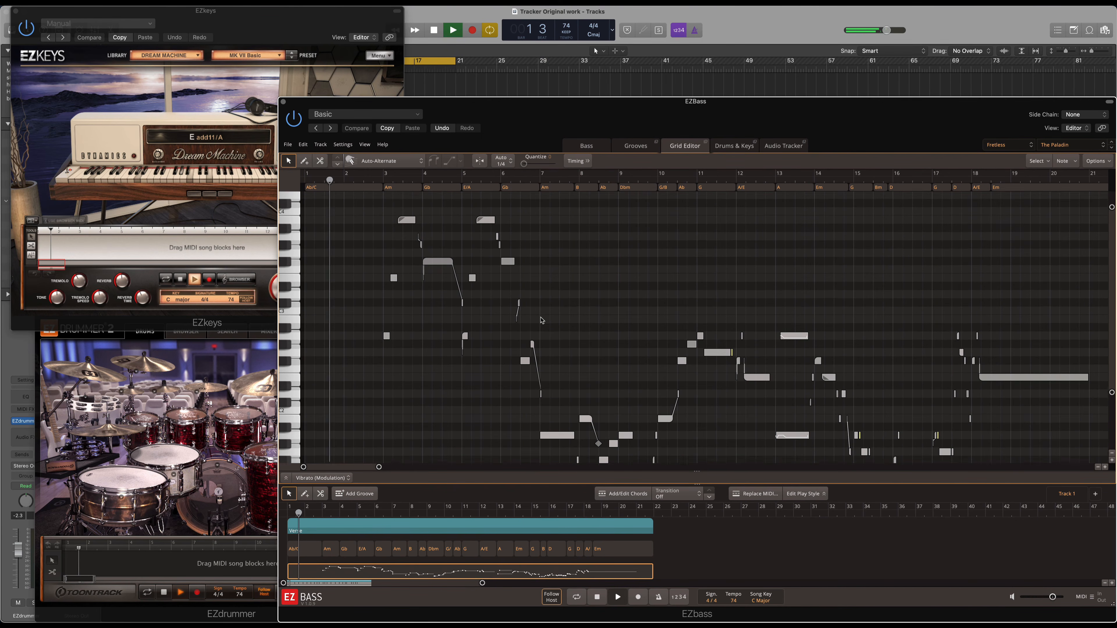
scroll(542, 321, "up", 1)
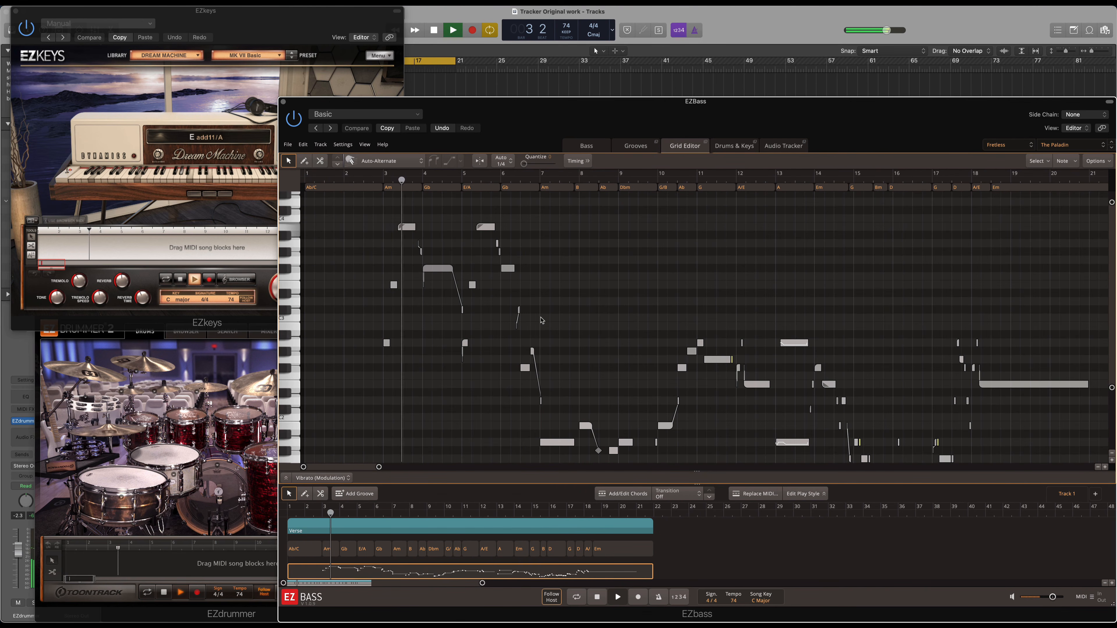
left_click(587, 146)
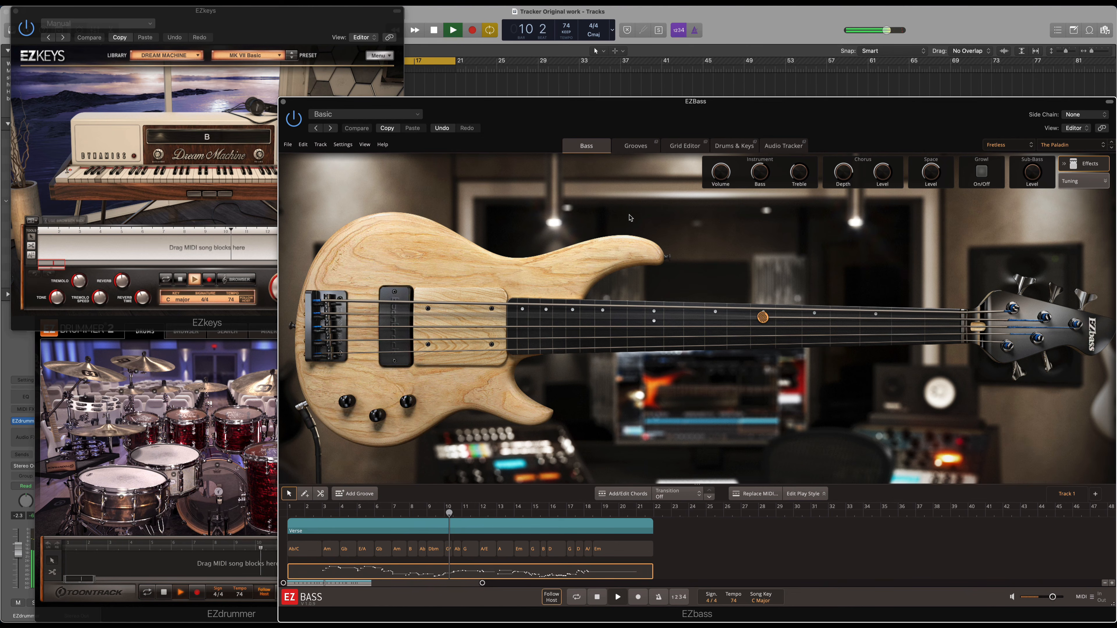
left_click(684, 146)
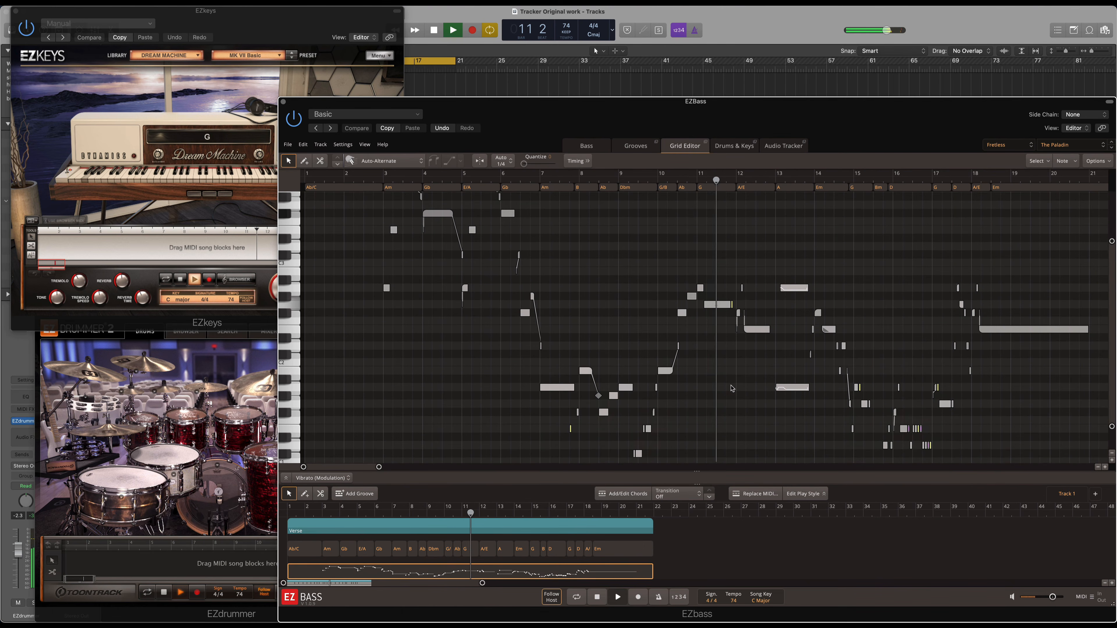